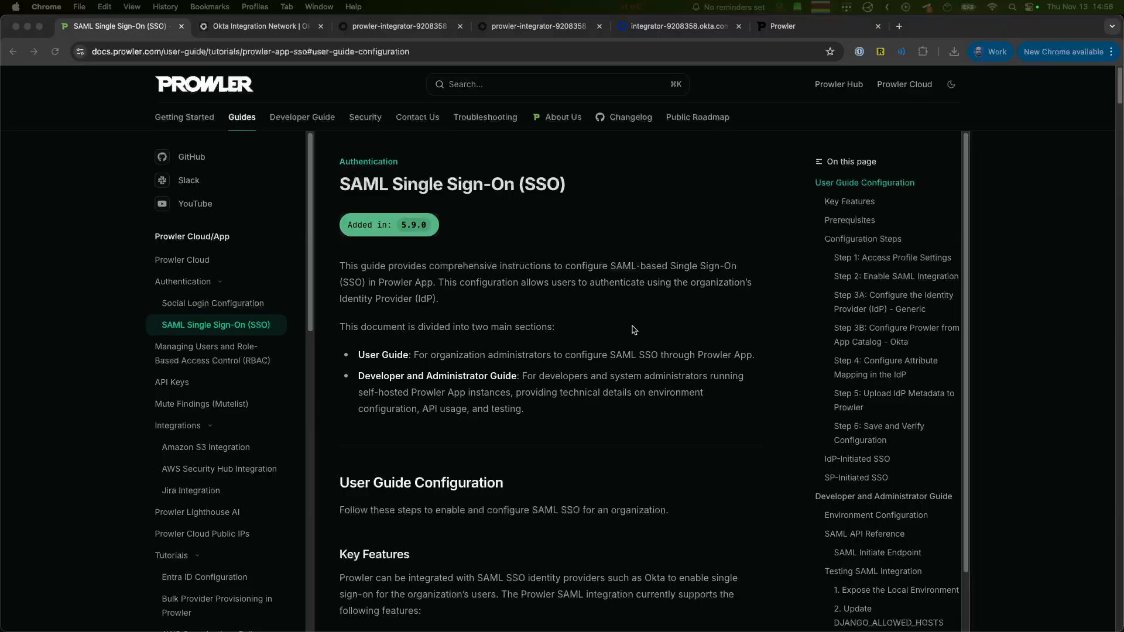
Step: Enable the SAML SSO integration from the Prowler user profile and set its email domain to prowler.com
scroll(655, 296, down, 10)
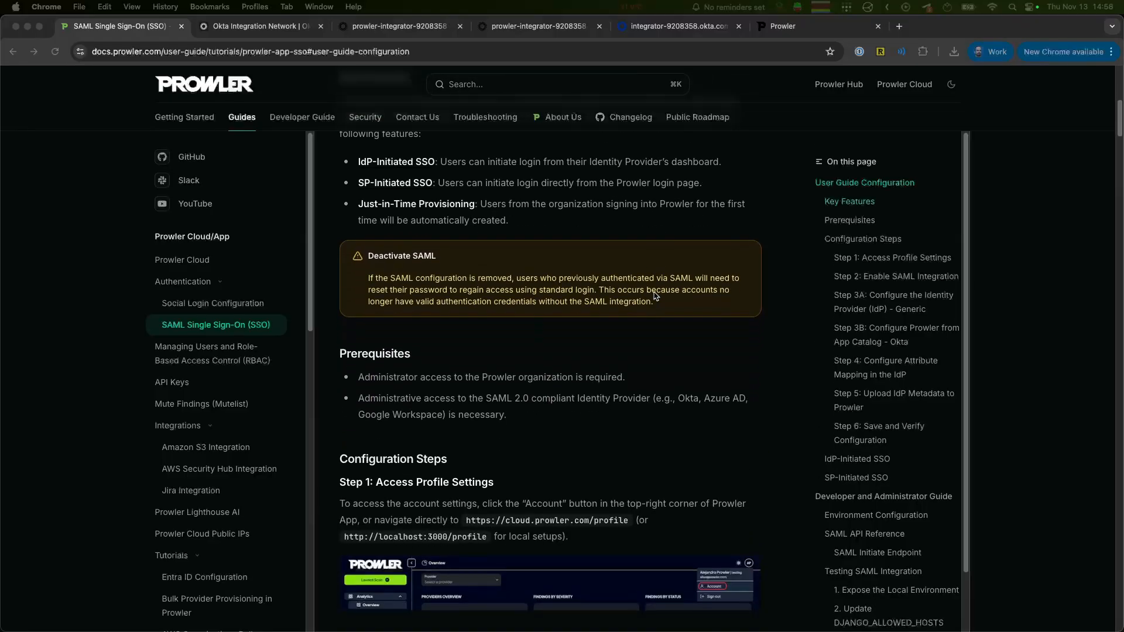
scroll(655, 296, down, 5)
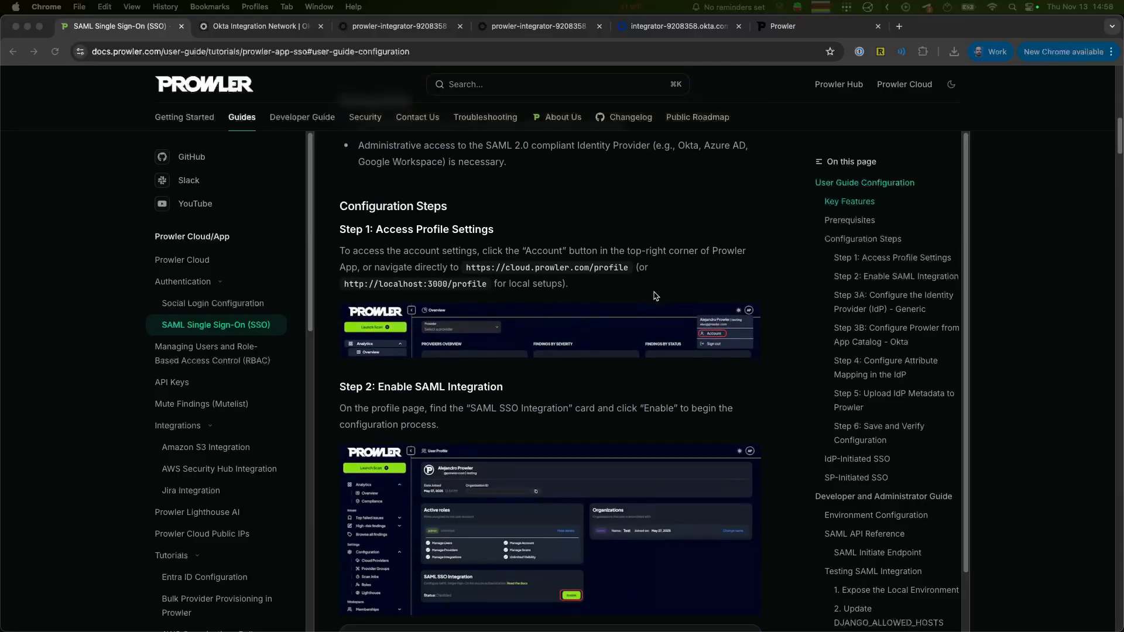
click(786, 27)
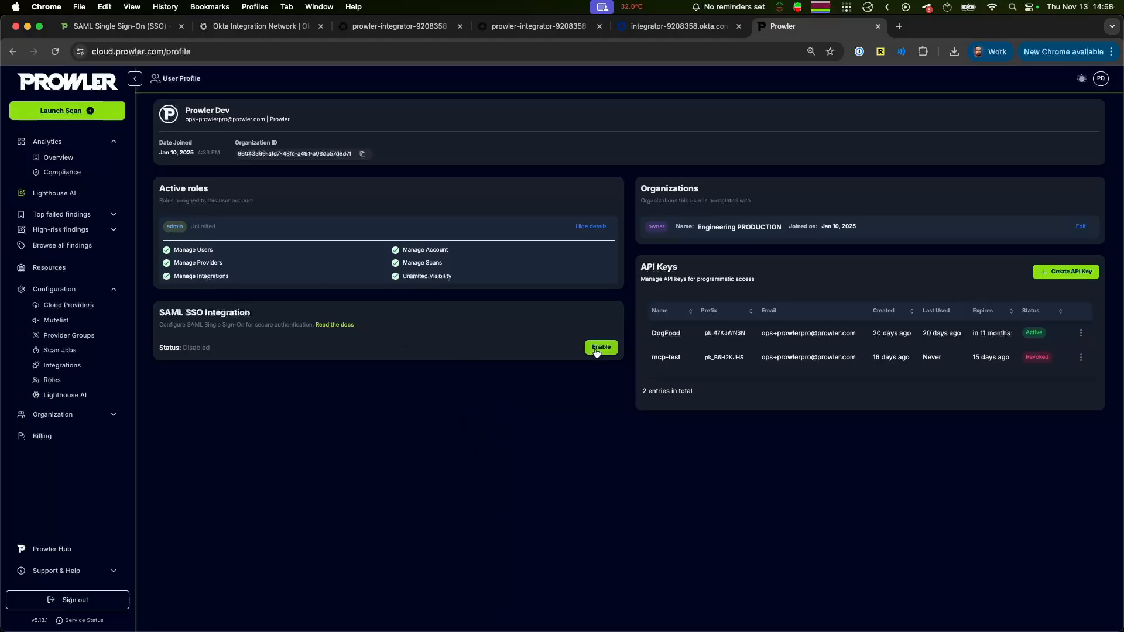
click(600, 348)
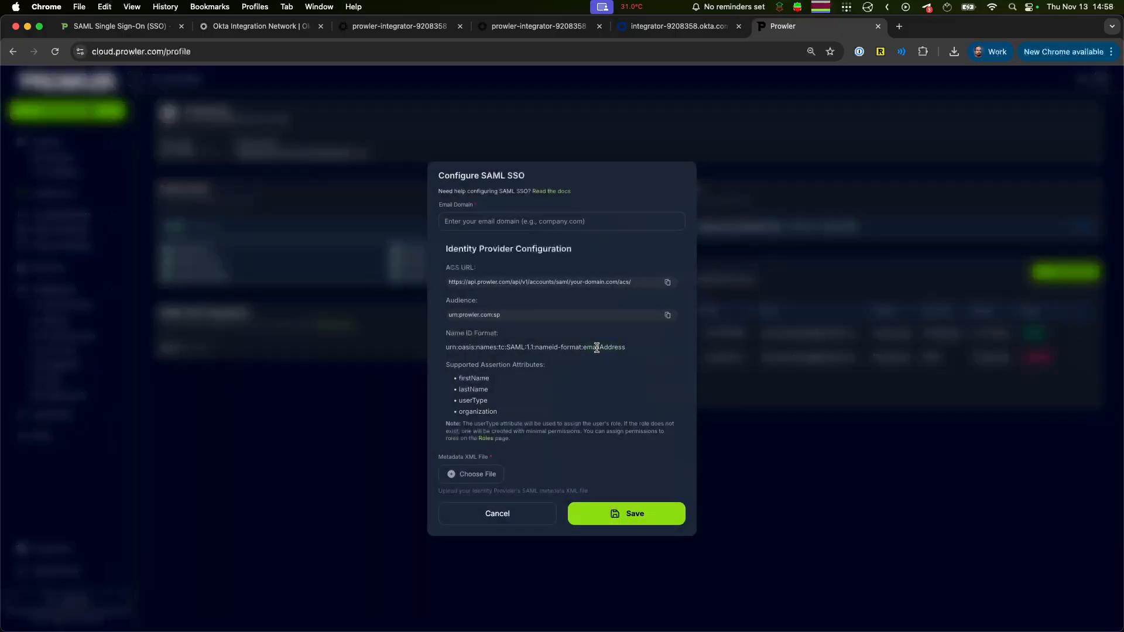
click(466, 220)
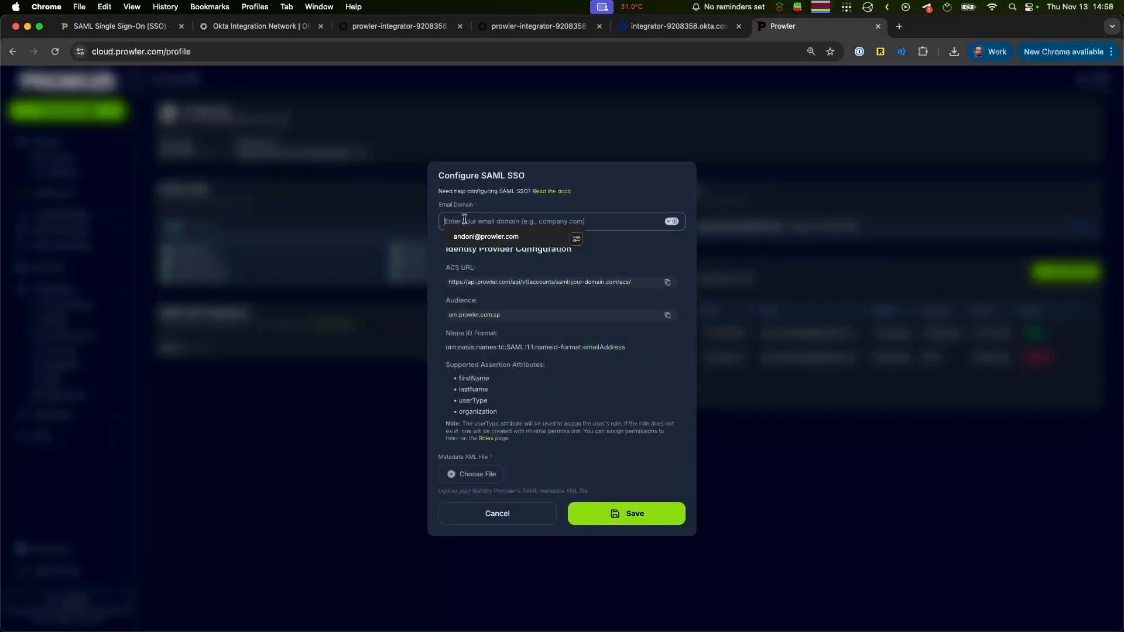
text(prowler)
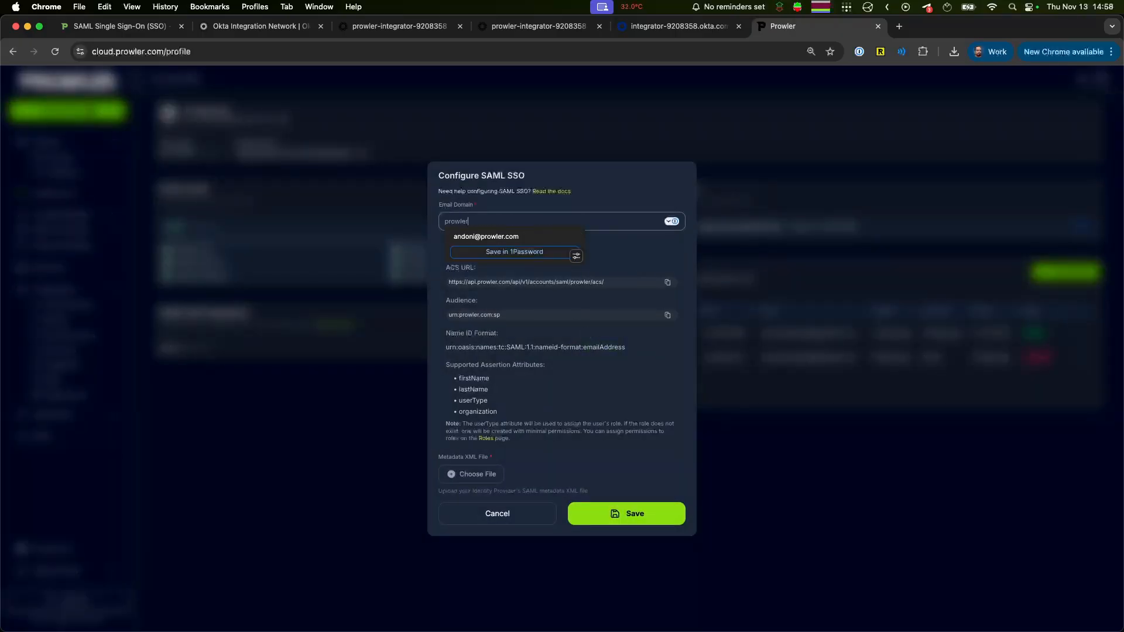
text(.com)
click(567, 414)
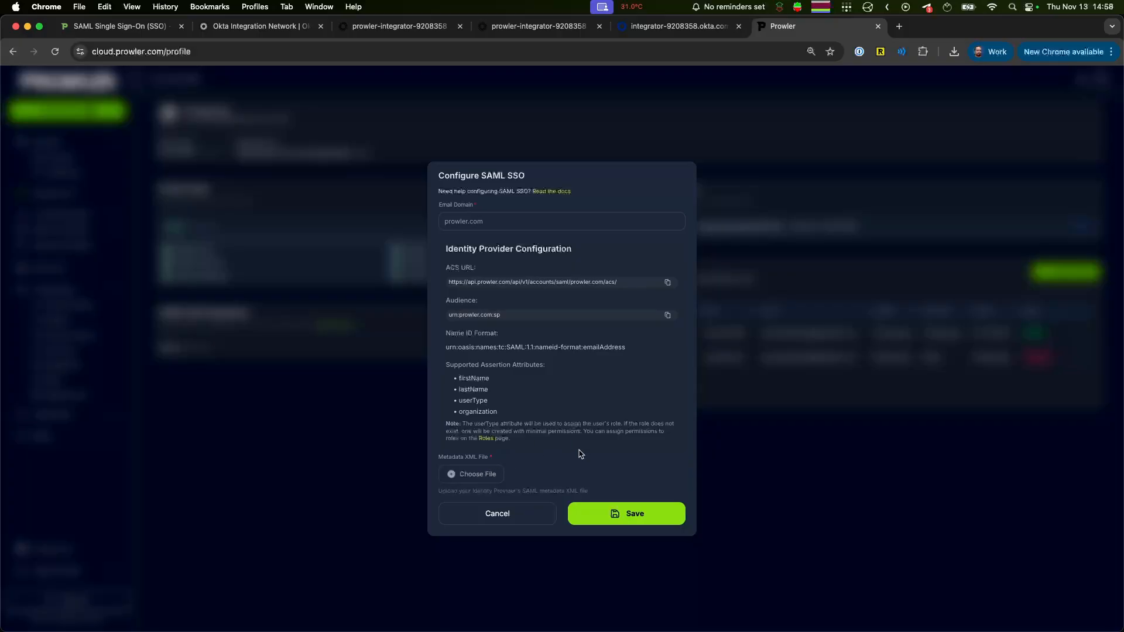
Step: Find Prowler Cloud in the Okta Integration Network and add the integration using the first listed Okta organization
click(217, 30)
click(254, 254)
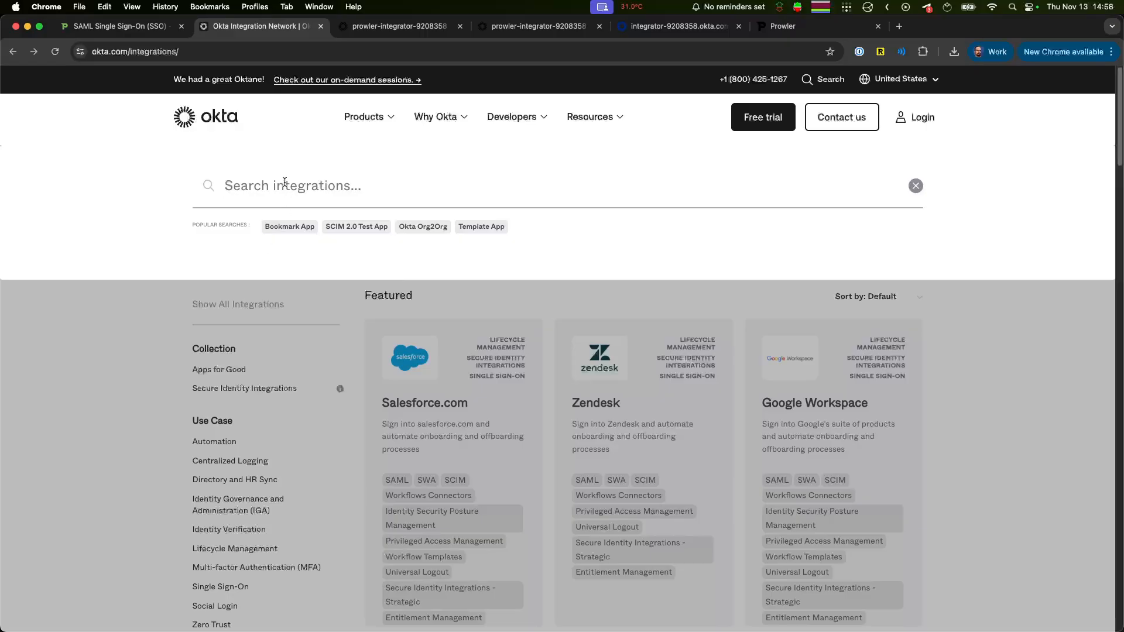
text(prowler)
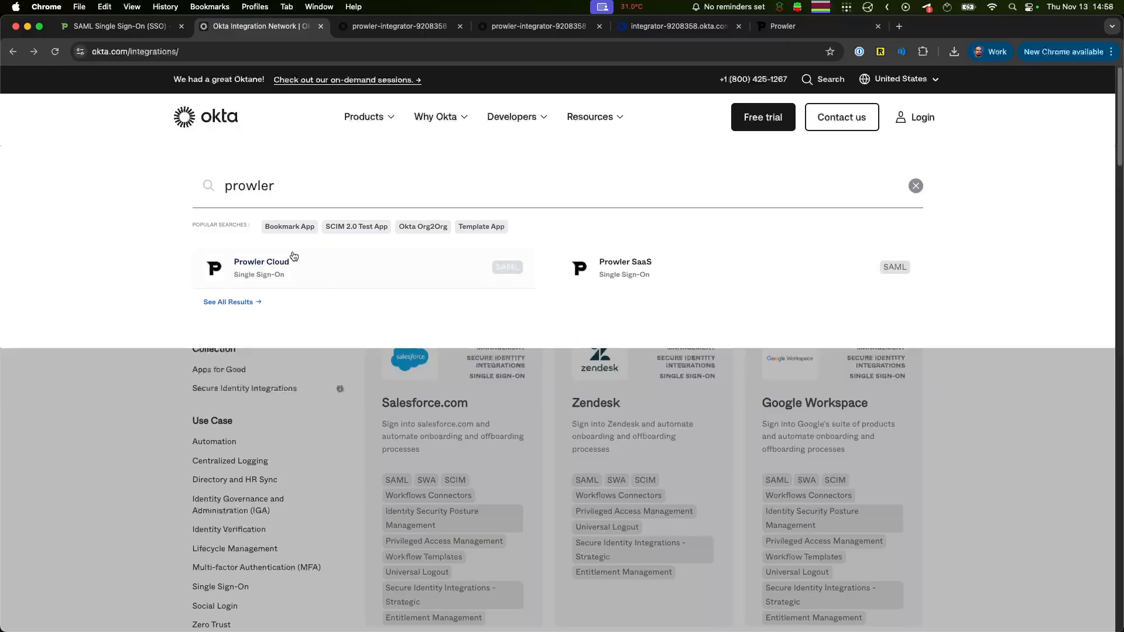
click(289, 273)
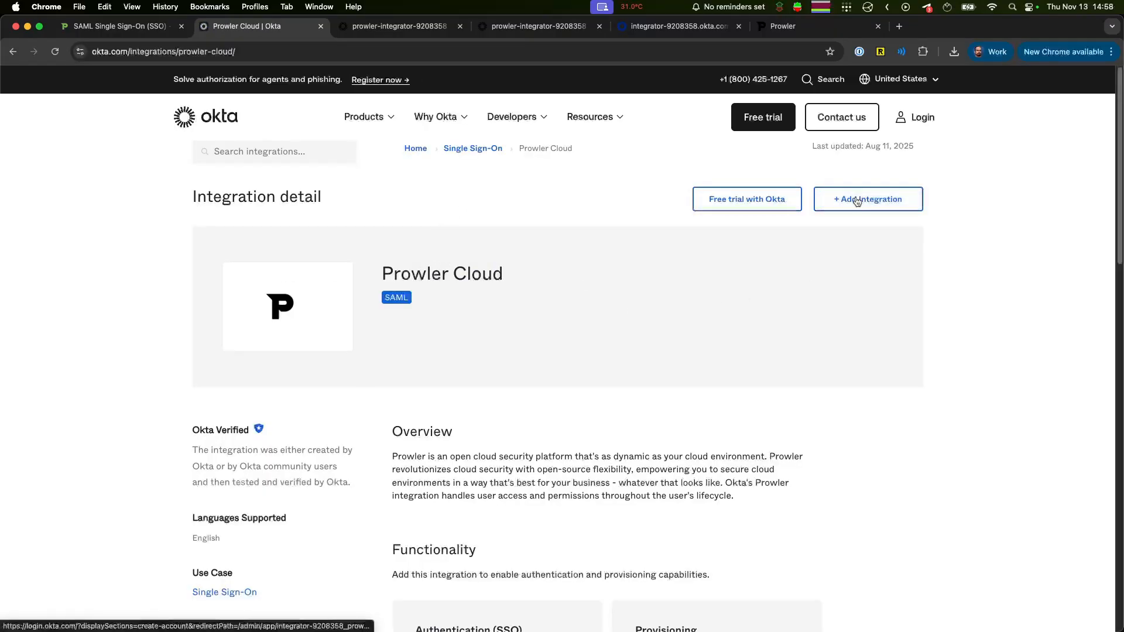
click(866, 205)
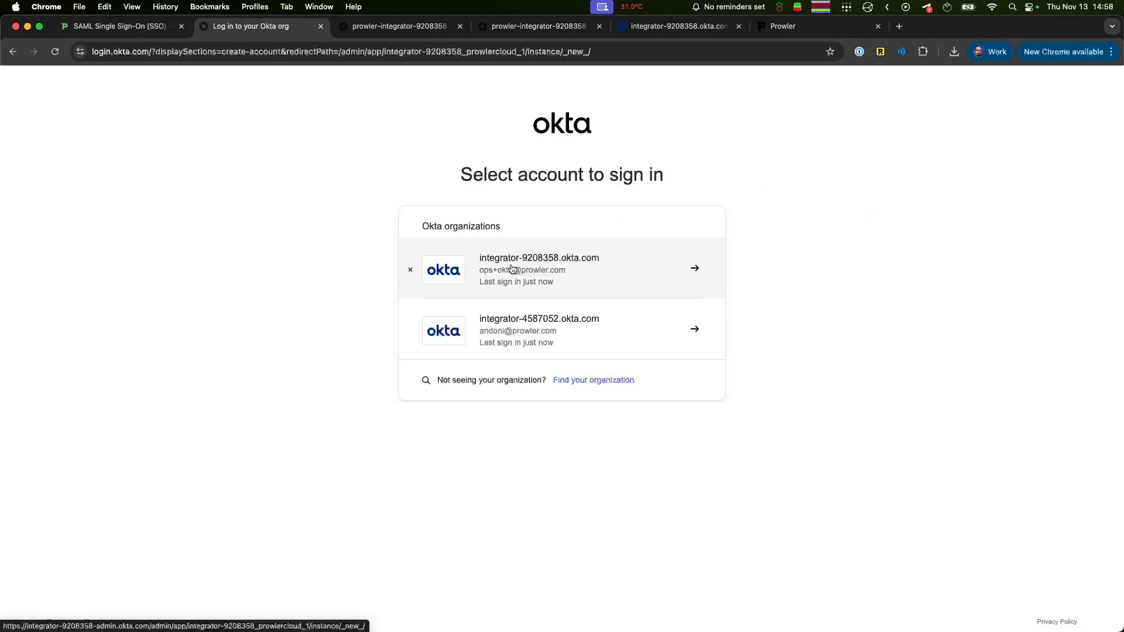
click(512, 269)
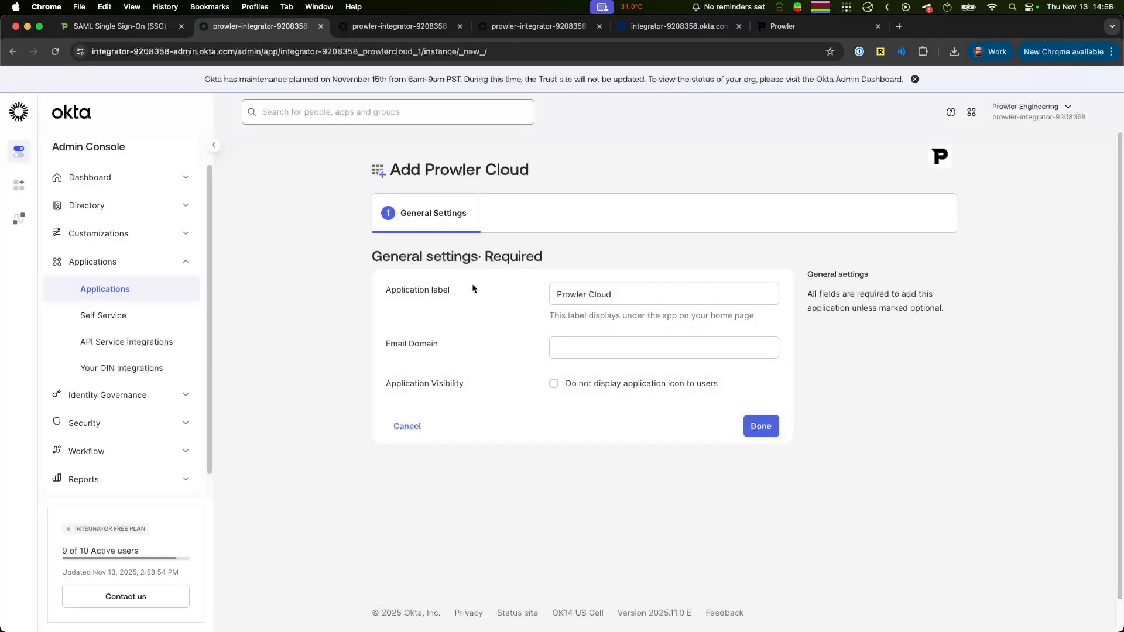
Step: Fill the email domain with the suggested saved e-mail, label the application "Prowler Cloud - PRO" and finish adding it
click(599, 348)
key(Down)
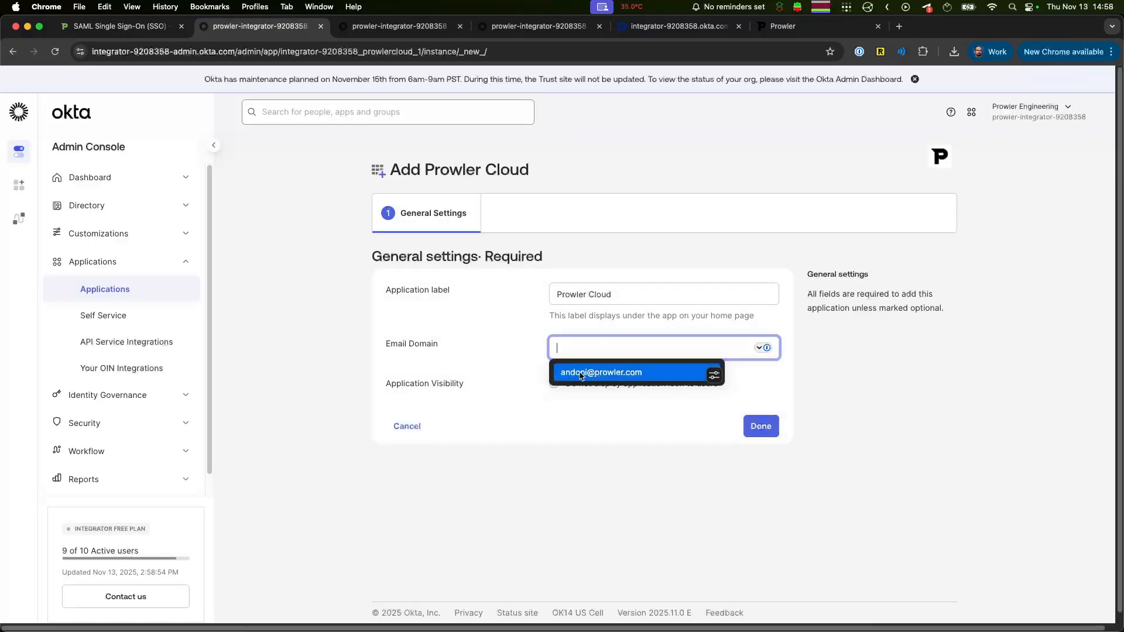
key(Return)
click(652, 296)
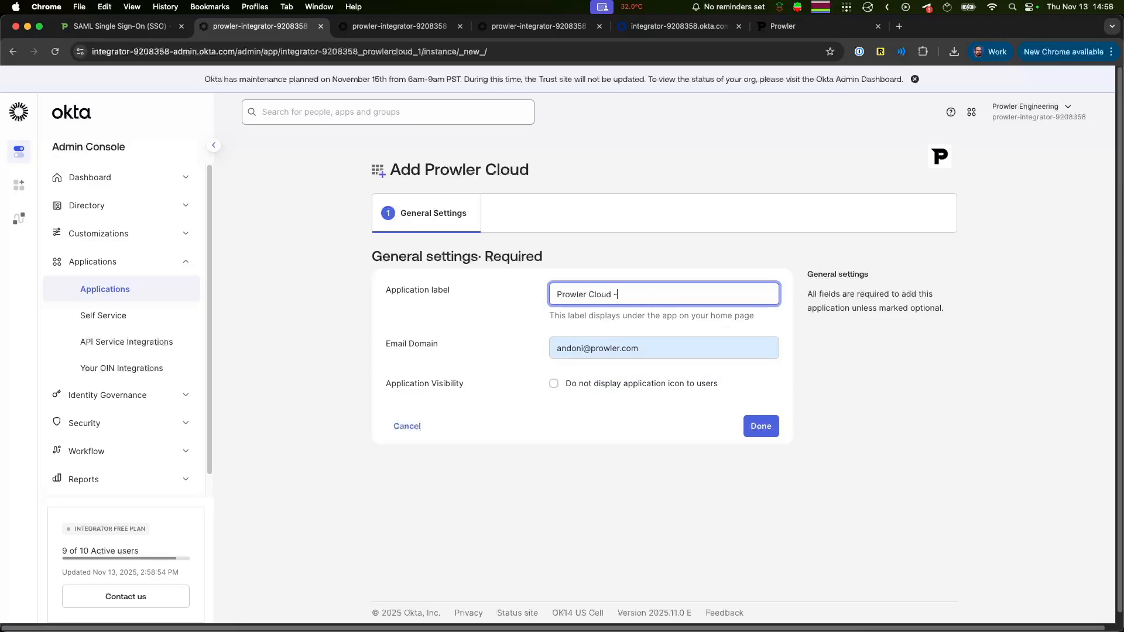
click(760, 428)
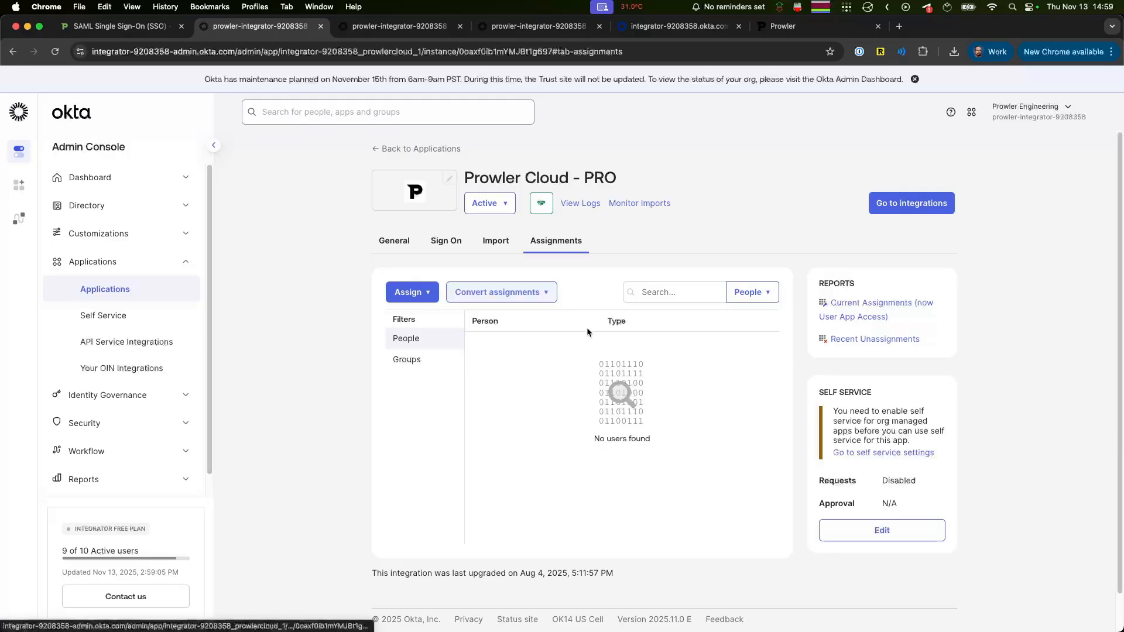
Step: Assign the Prowler Cloud - PRO application to the developer relations user, keeping the prefilled username
click(413, 297)
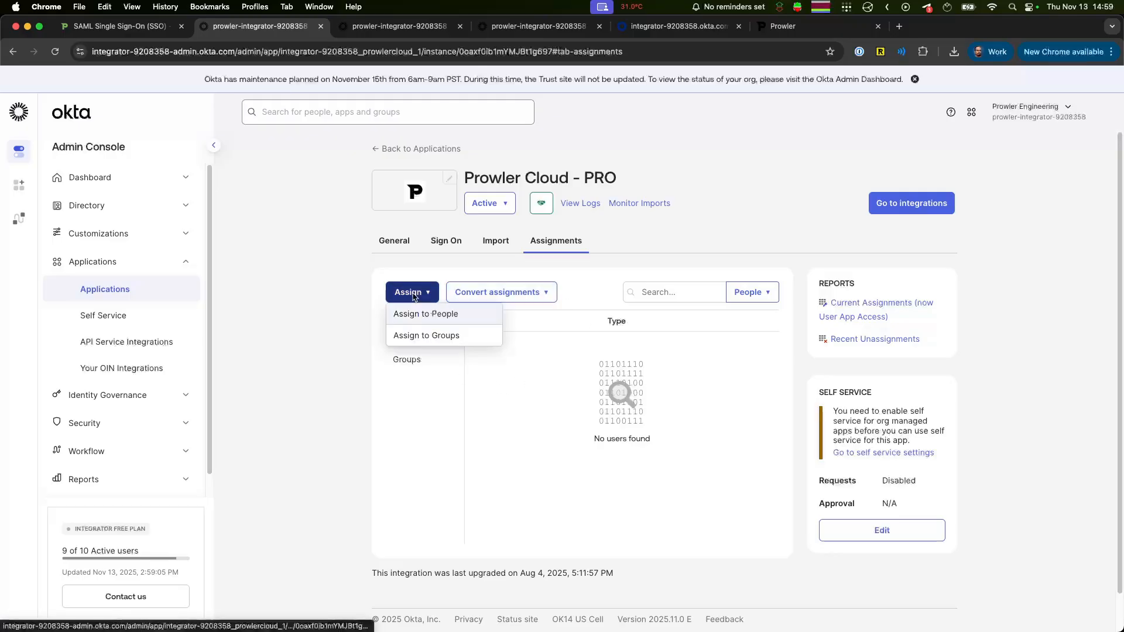
click(404, 314)
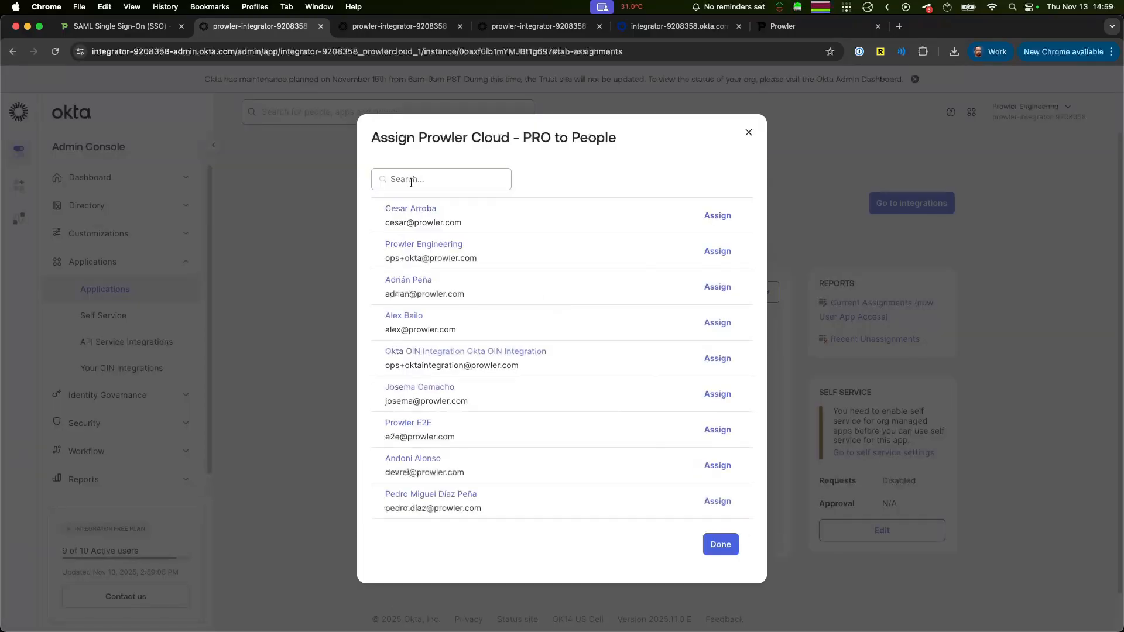
click(718, 467)
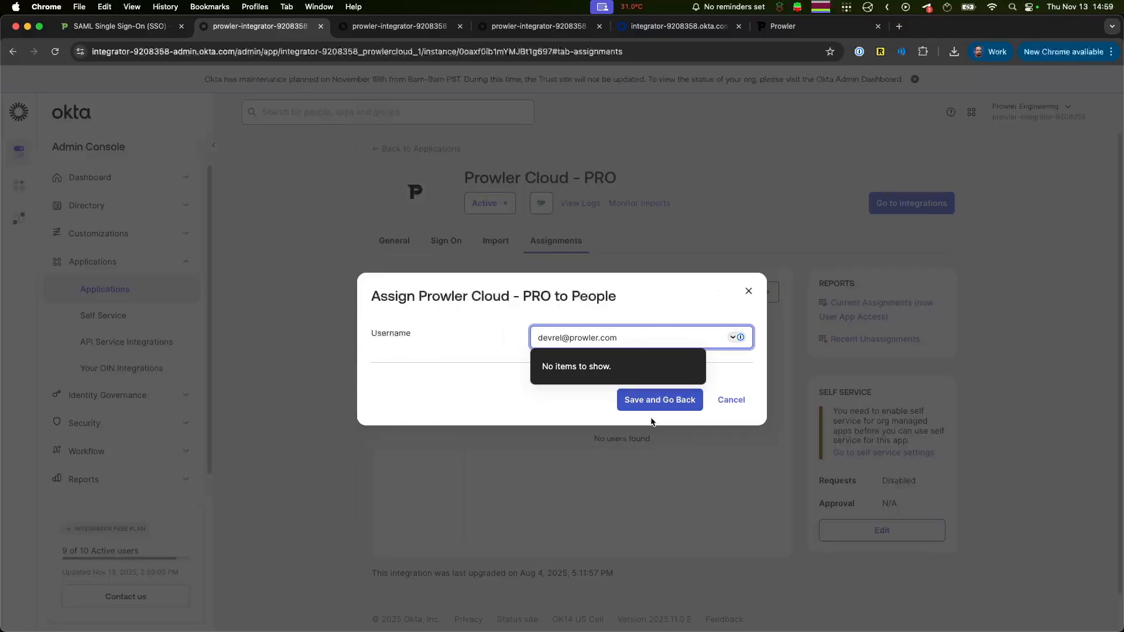
click(649, 406)
click(722, 516)
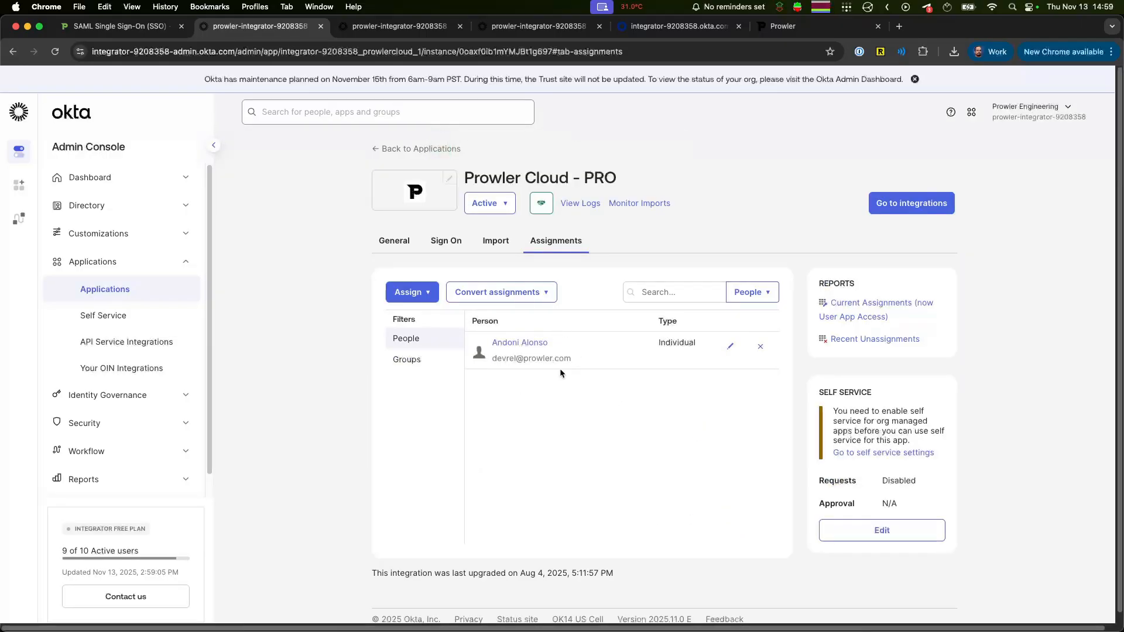
Step: Copy the SAML 2.0 metadata URL from the application's sign-on settings and load it in the existing metadata page
click(443, 248)
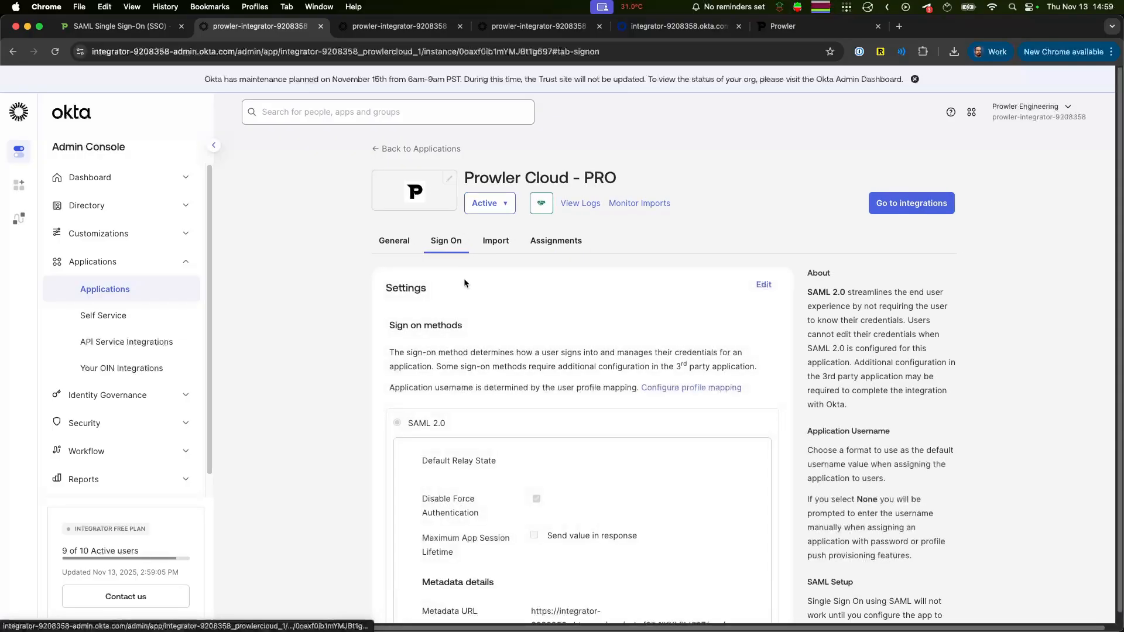
scroll(542, 363, down, 3)
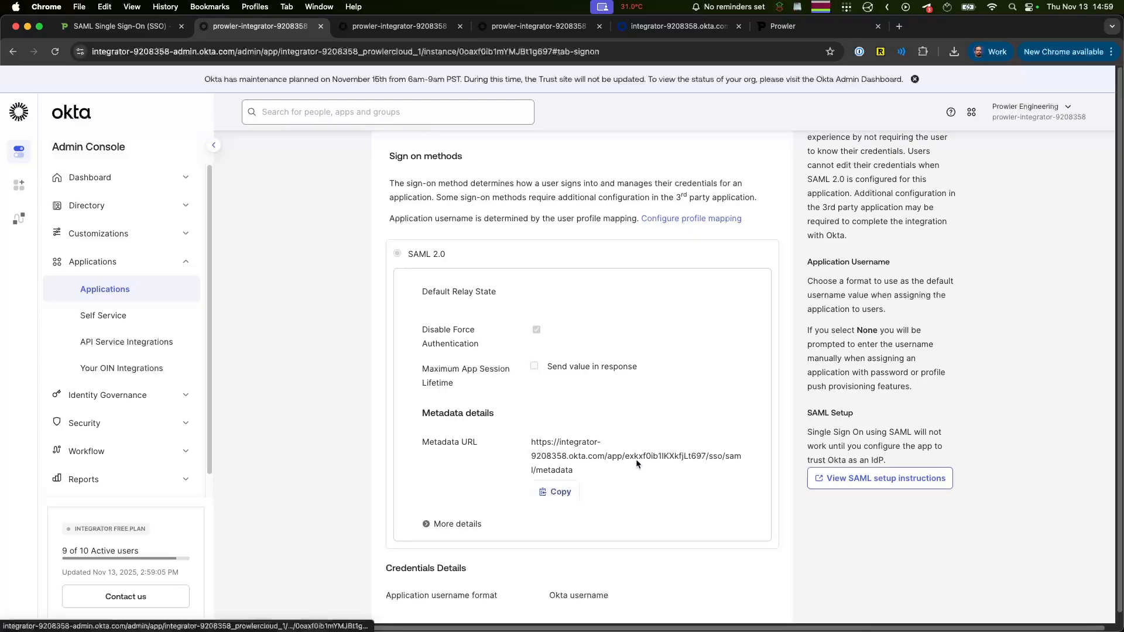
click(639, 27)
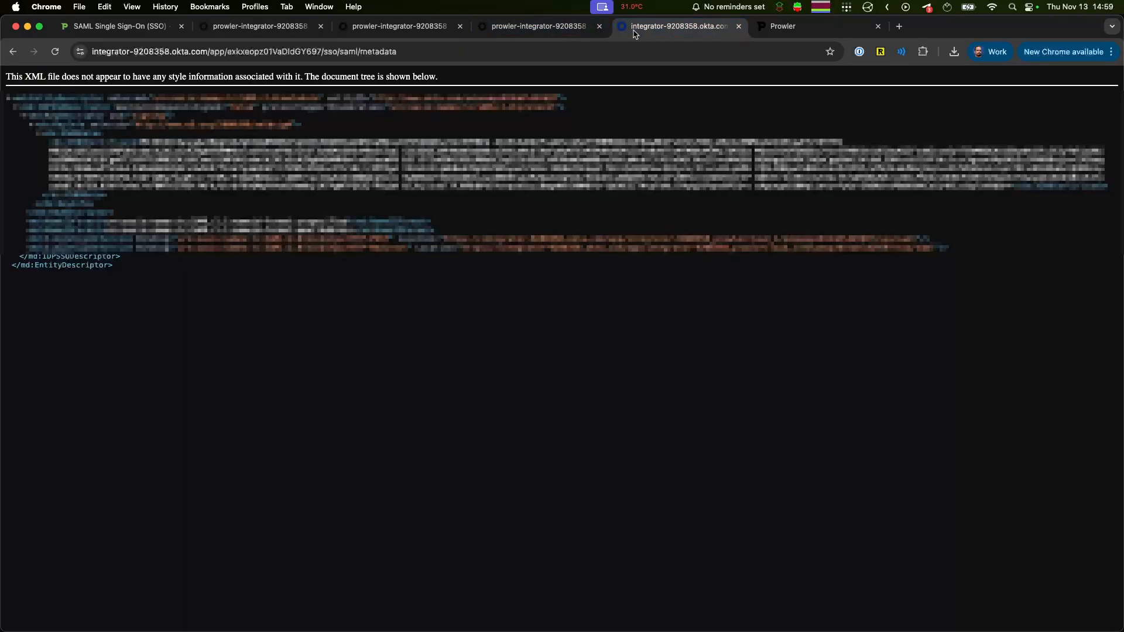
click(515, 52)
click(518, 54)
key(Return)
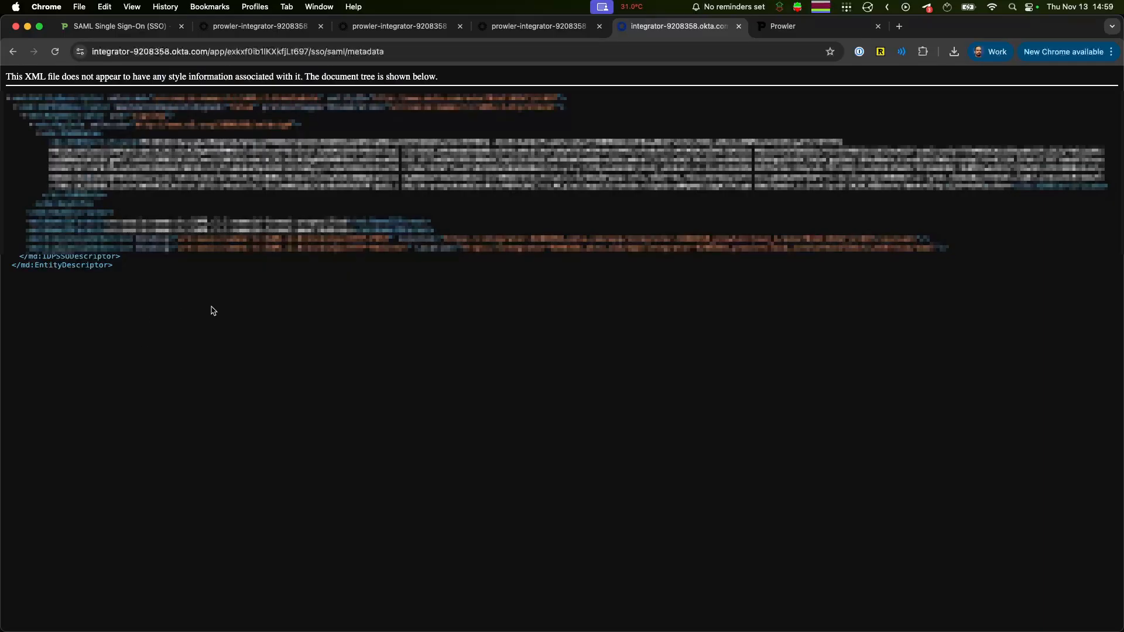
Step: Save the SAML metadata XML page to Downloads under the name metadata
key(super+s)
click(568, 285)
key(BackSpace)
key(BackSpace)
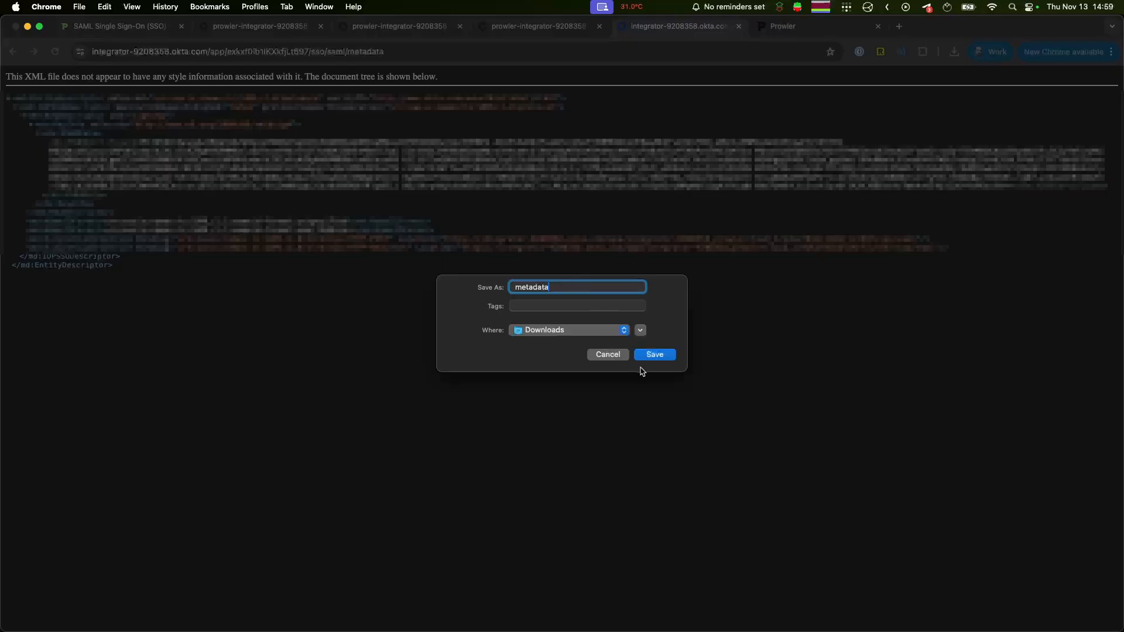
click(670, 356)
click(596, 385)
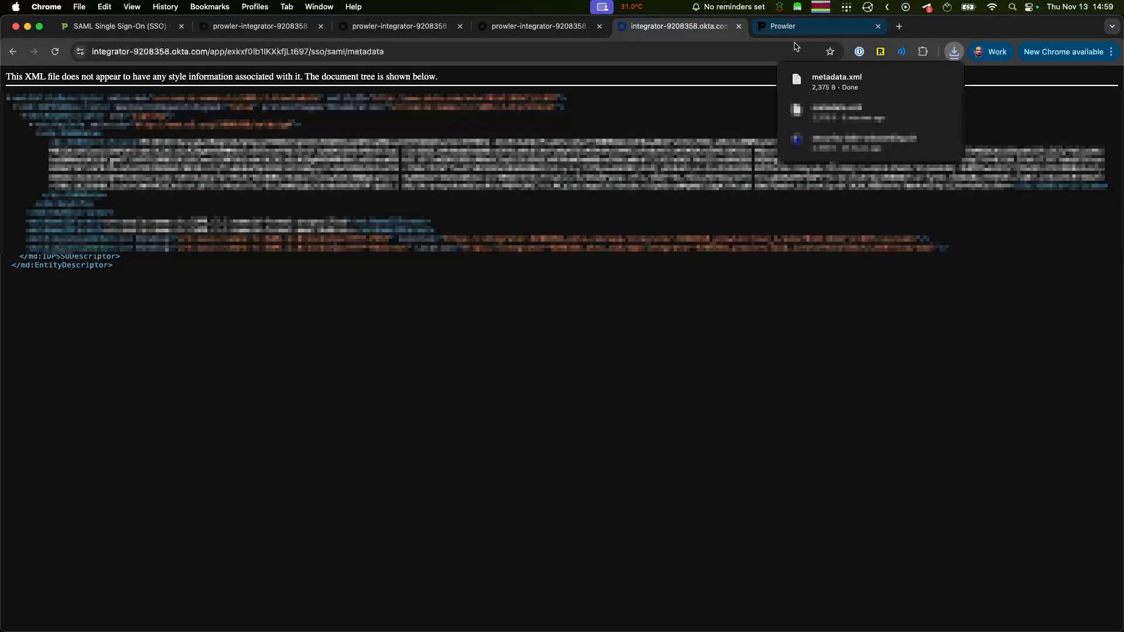
Step: Upload metadata.xml to Prowler's SAML SSO configuration and save it
click(790, 37)
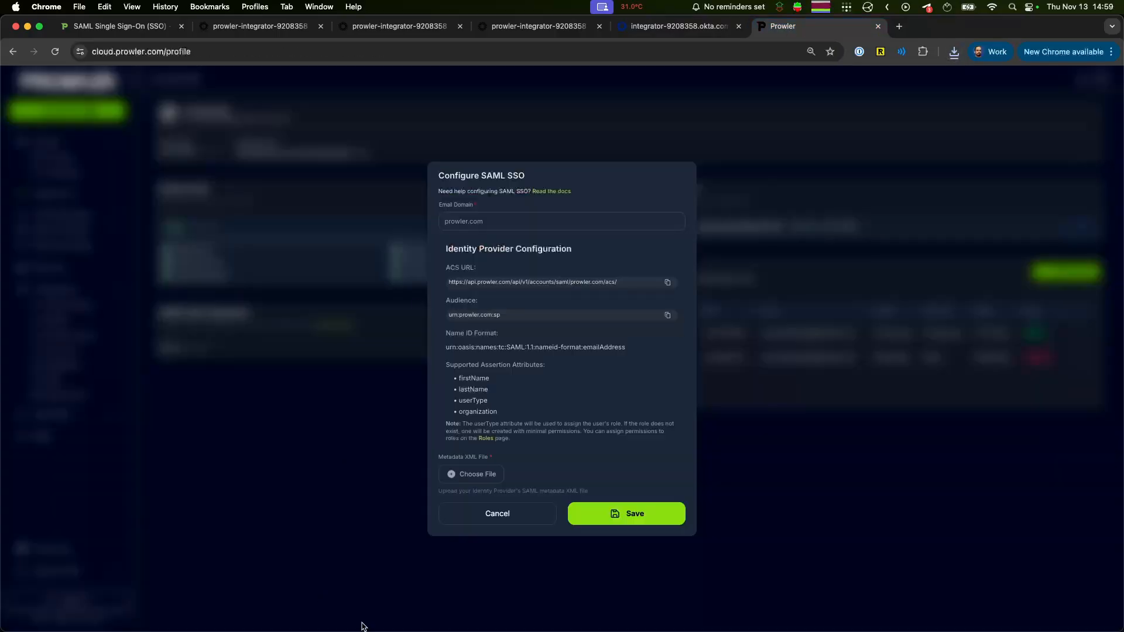
click(474, 475)
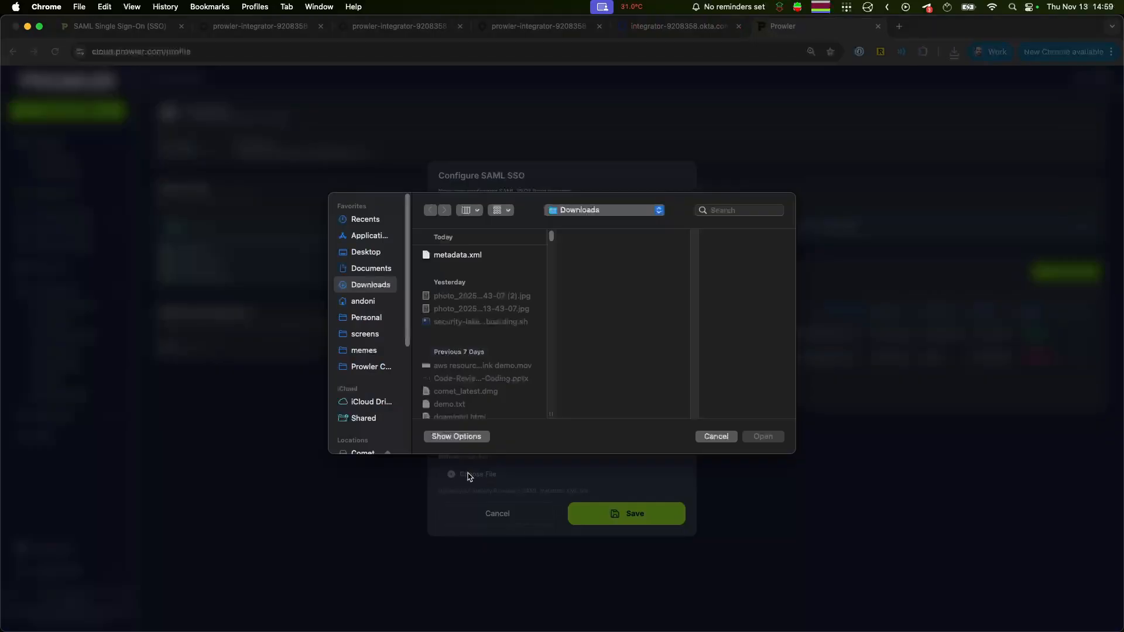
click(474, 254)
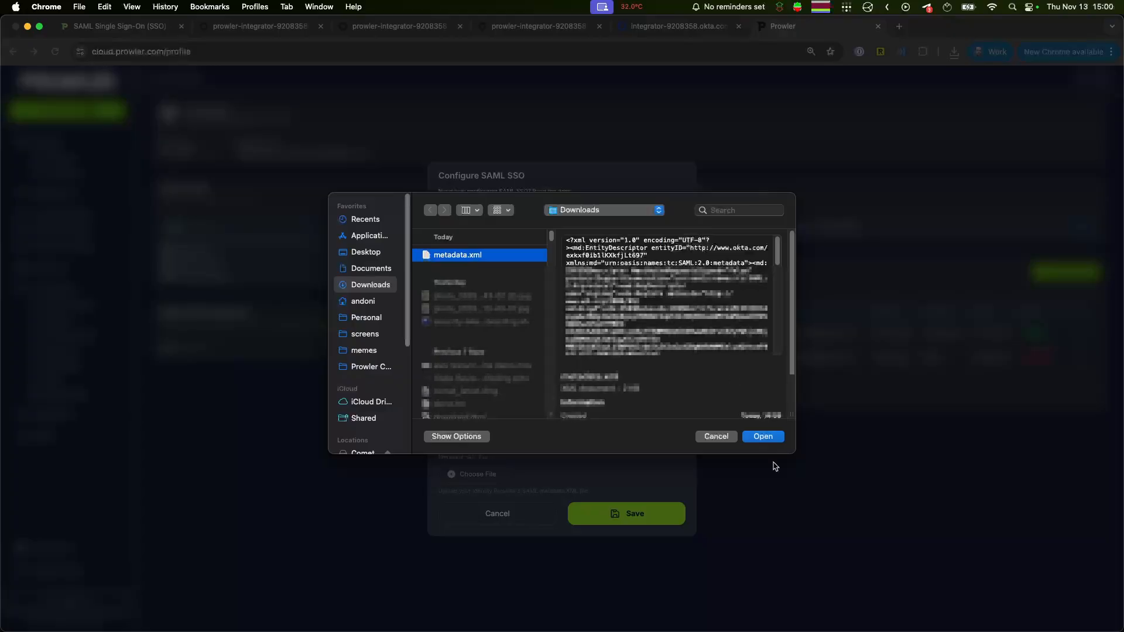
click(763, 436)
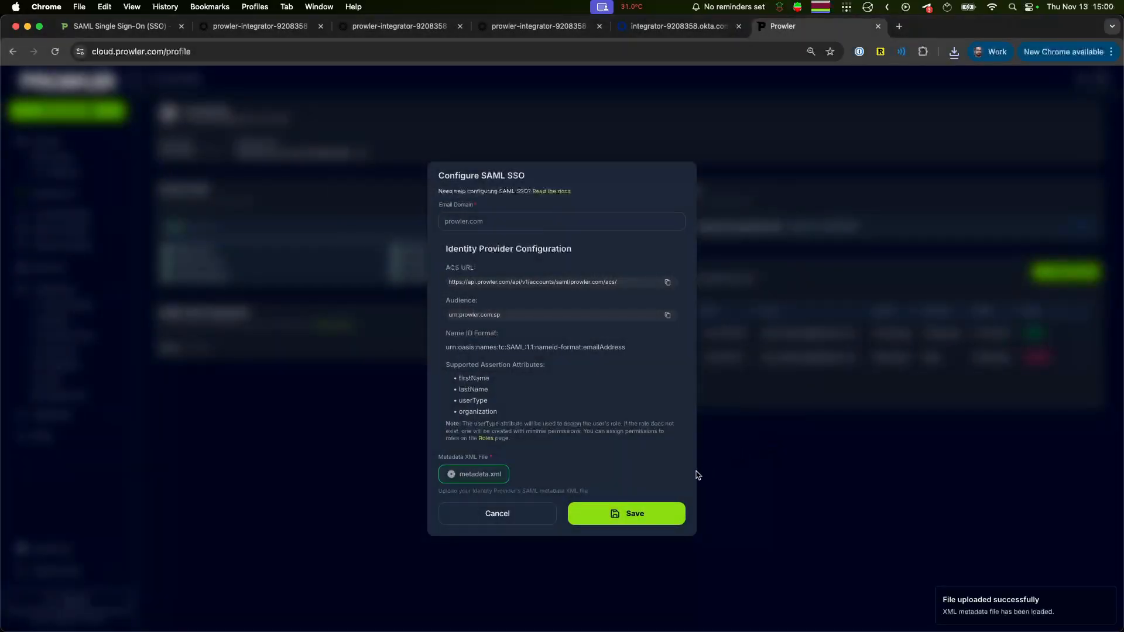
click(611, 513)
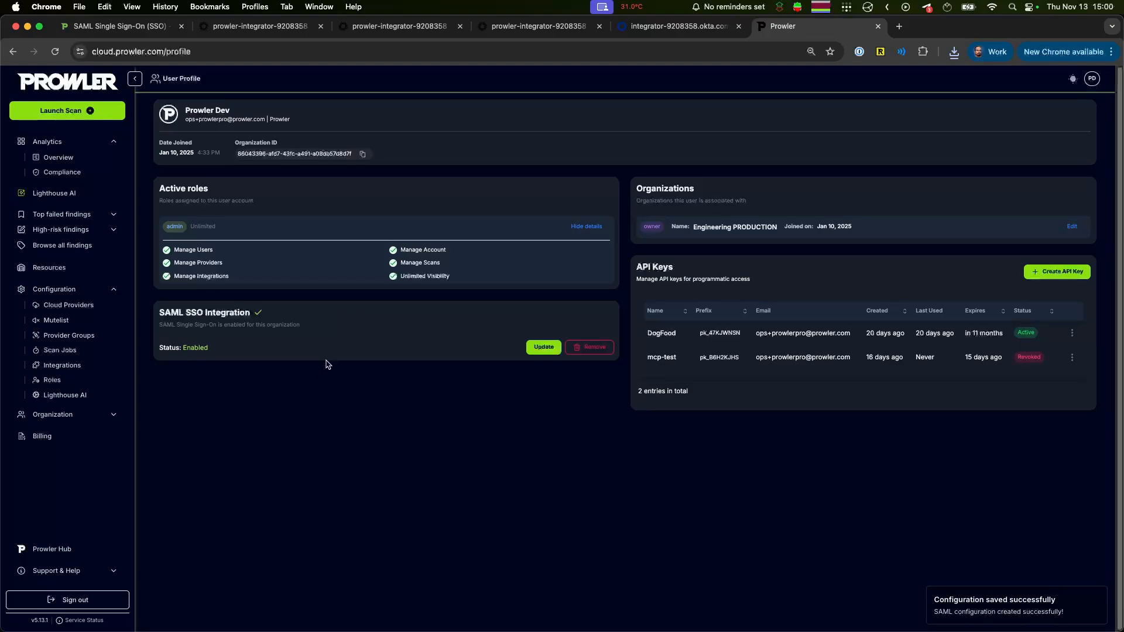
Step: Switch to the incognito Prowler sign-in window and start a SAML SSO login with the assigned user's e-mail
key(ctrl+Up)
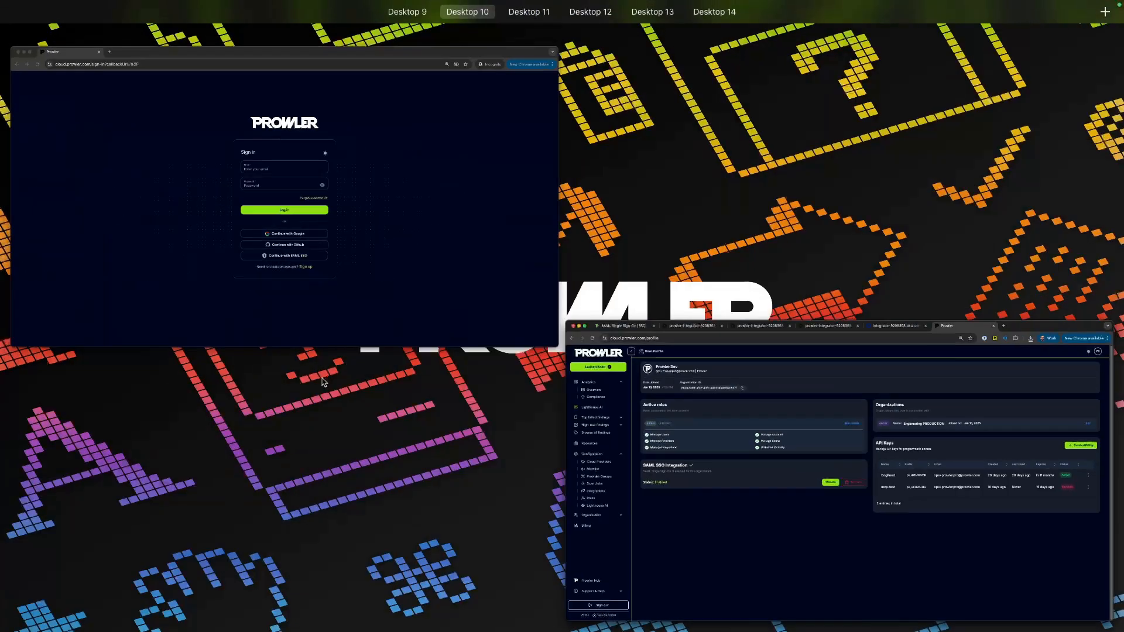
click(275, 205)
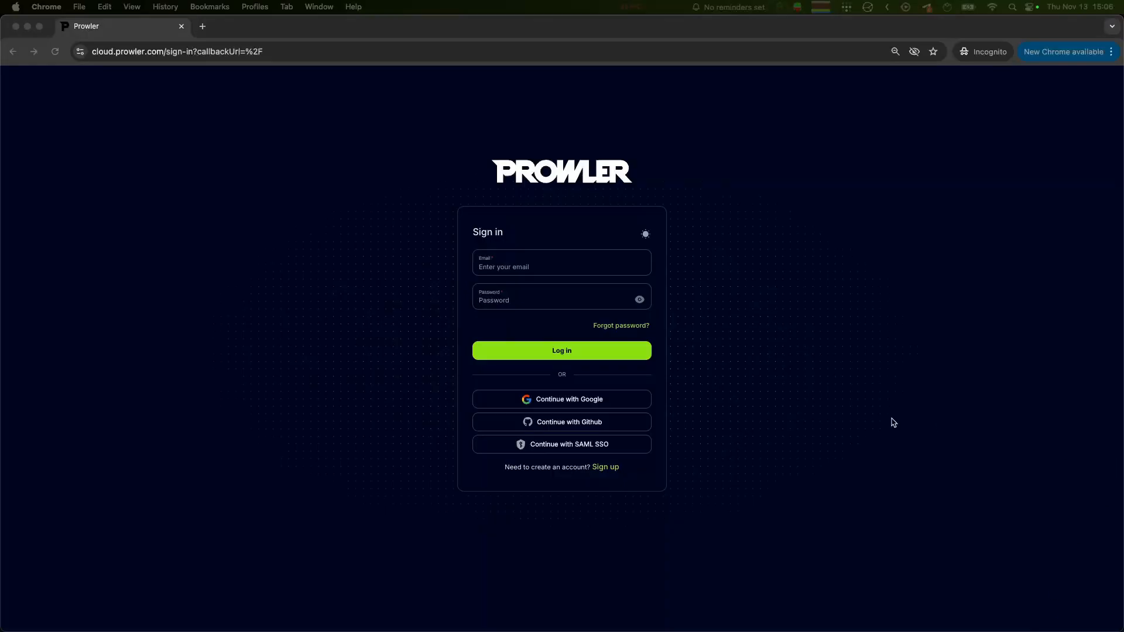
click(554, 447)
click(500, 315)
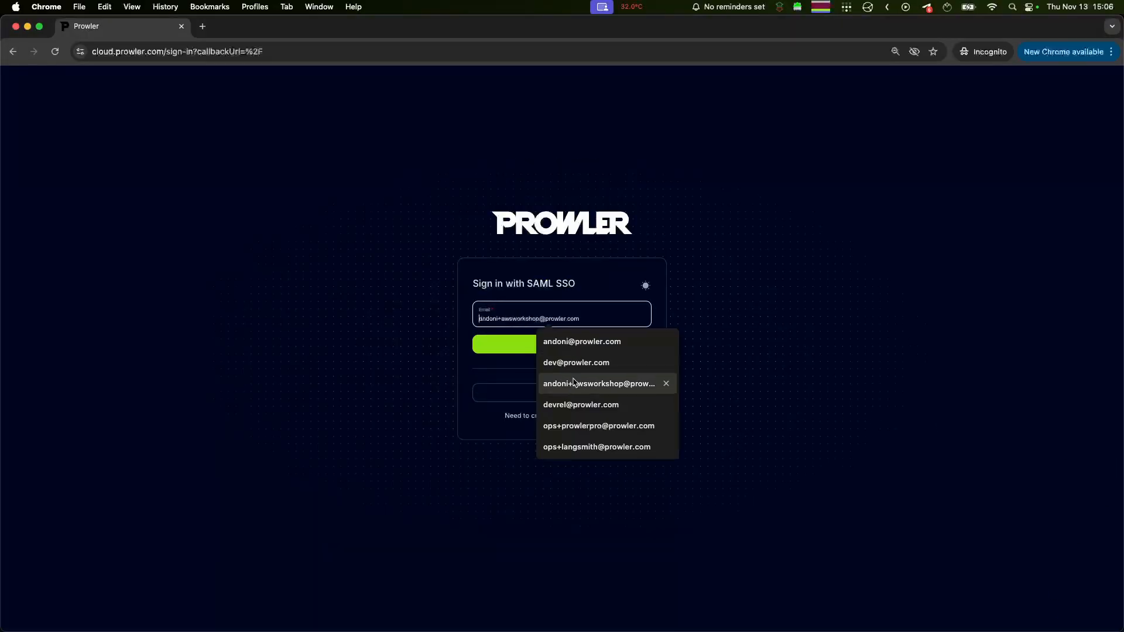
click(562, 403)
click(542, 349)
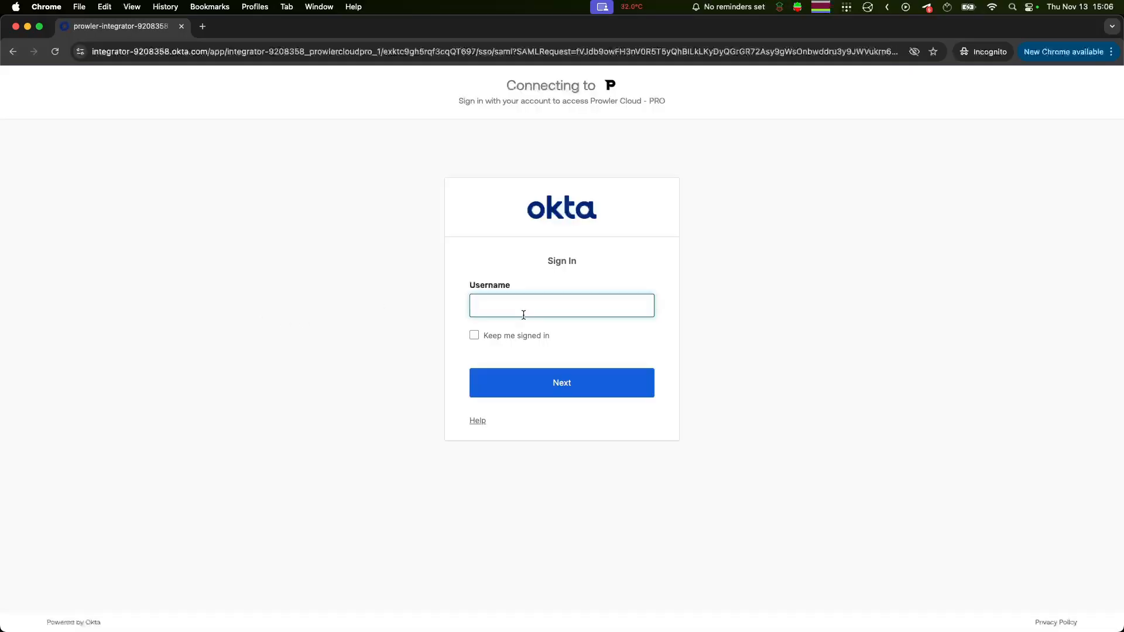
Step: Submit the assigned user's e-mail as the username on the Okta sign-in page
key(Return)
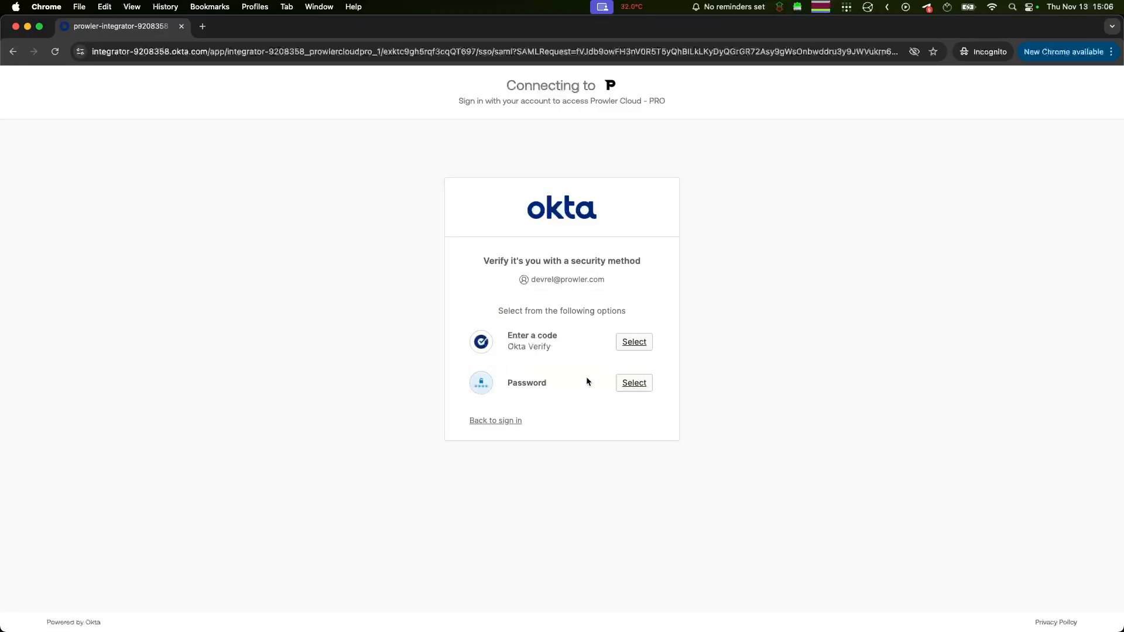
Step: Verify the Okta sign-in with the account password and the Okta Verify code to enter Prowler
click(636, 384)
text(***********)
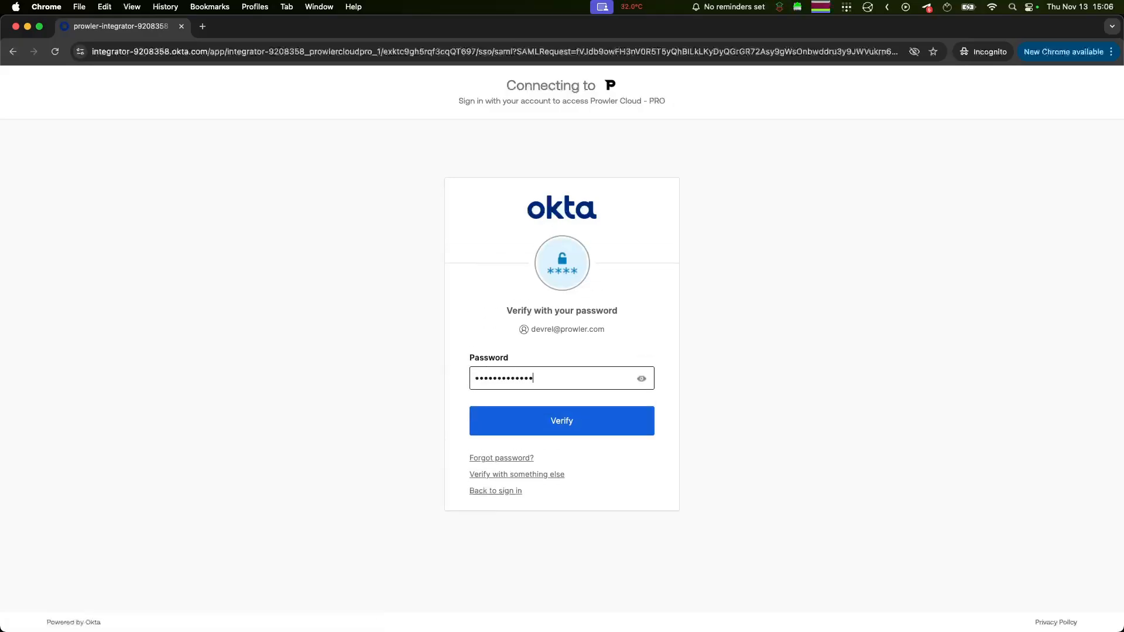
click(569, 413)
text(074***)
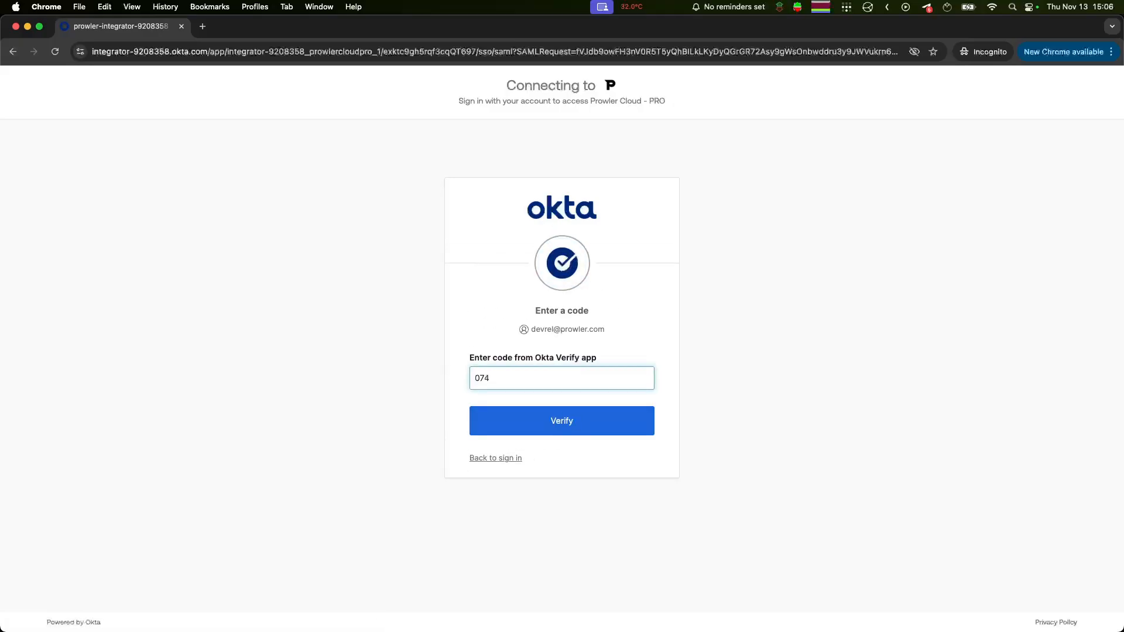
key(Return)
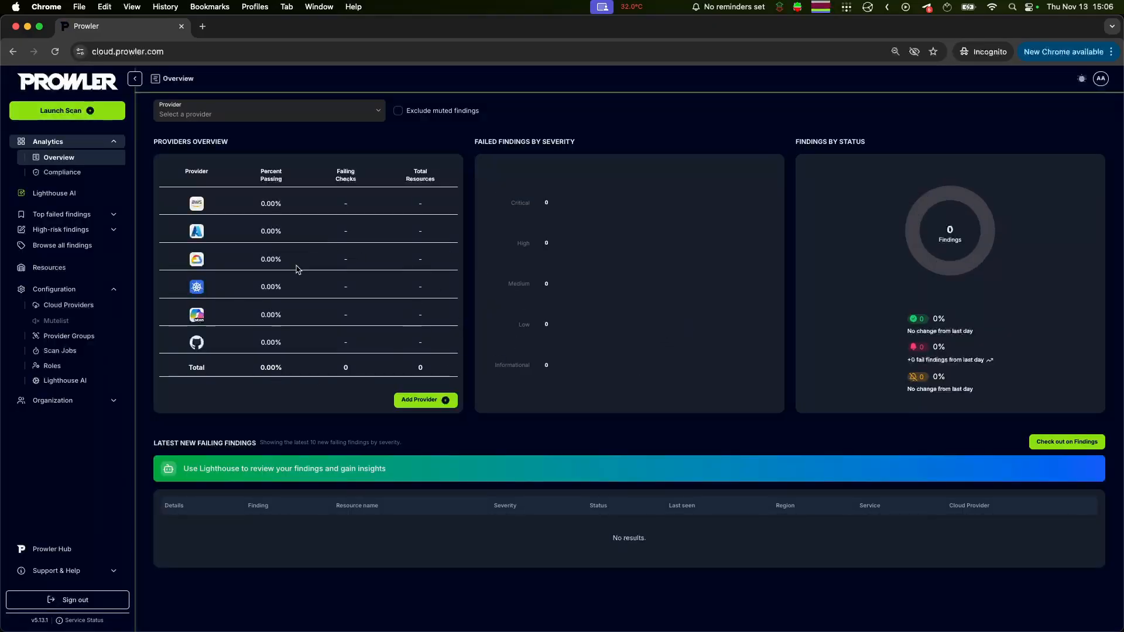
Step: Open the user profile in Prowler to check its active roles, and compare them with the User type attribute in the user's Okta profile
click(1101, 79)
click(1036, 122)
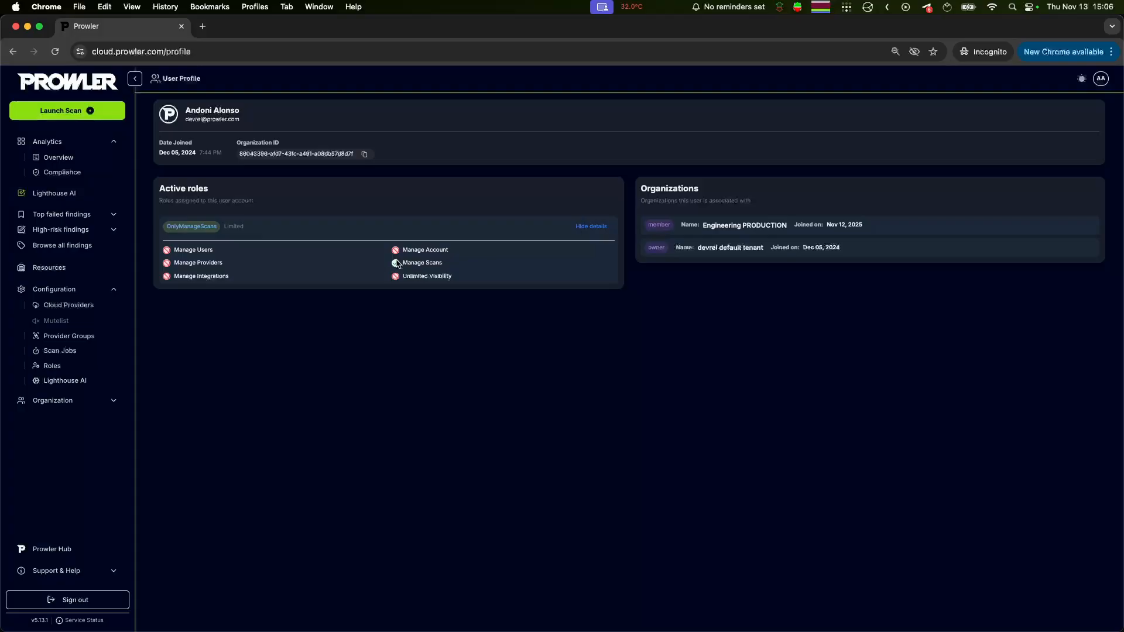
key(ctrl+Up)
click(278, 205)
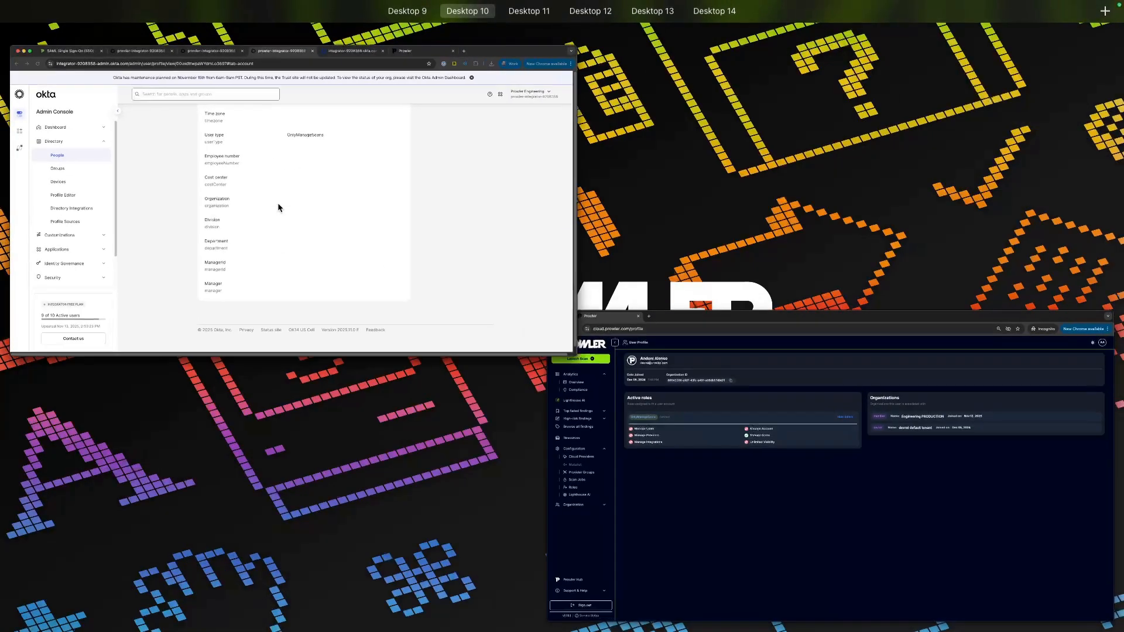
scroll(360, 308, up, 10)
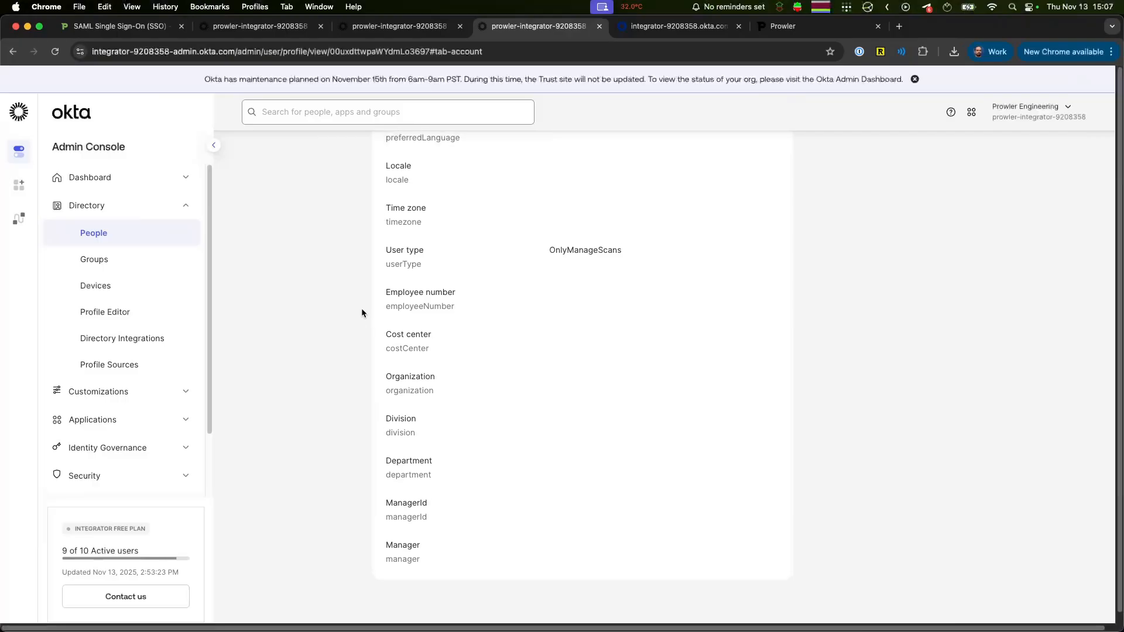
scroll(361, 312, up, 8)
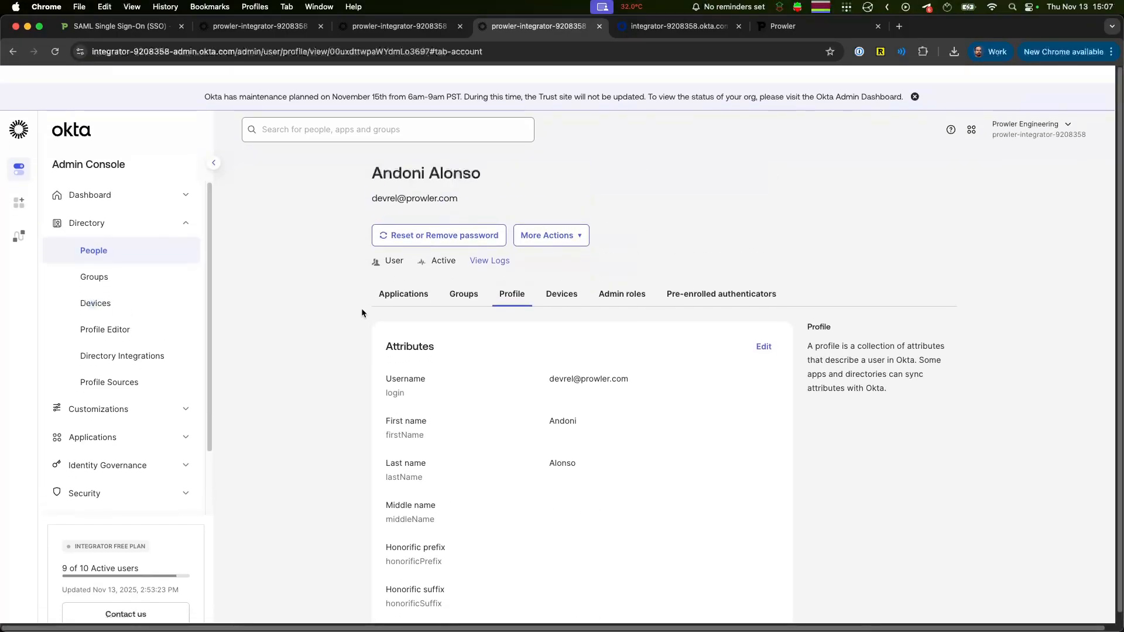
scroll(297, 456, down, 12)
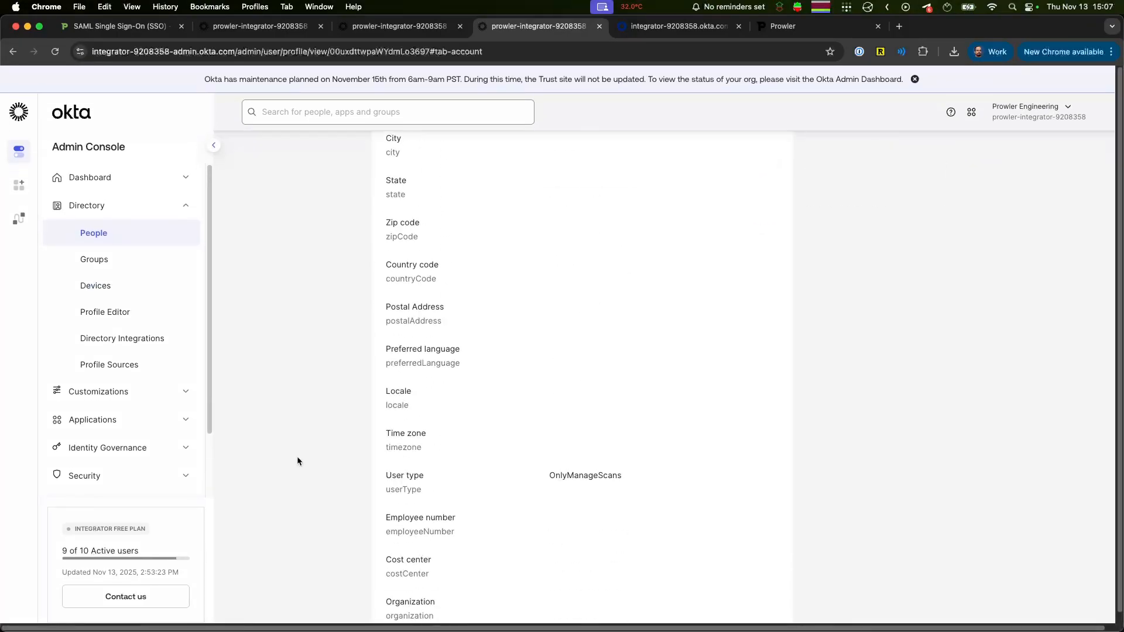
drag(385, 369, 467, 367)
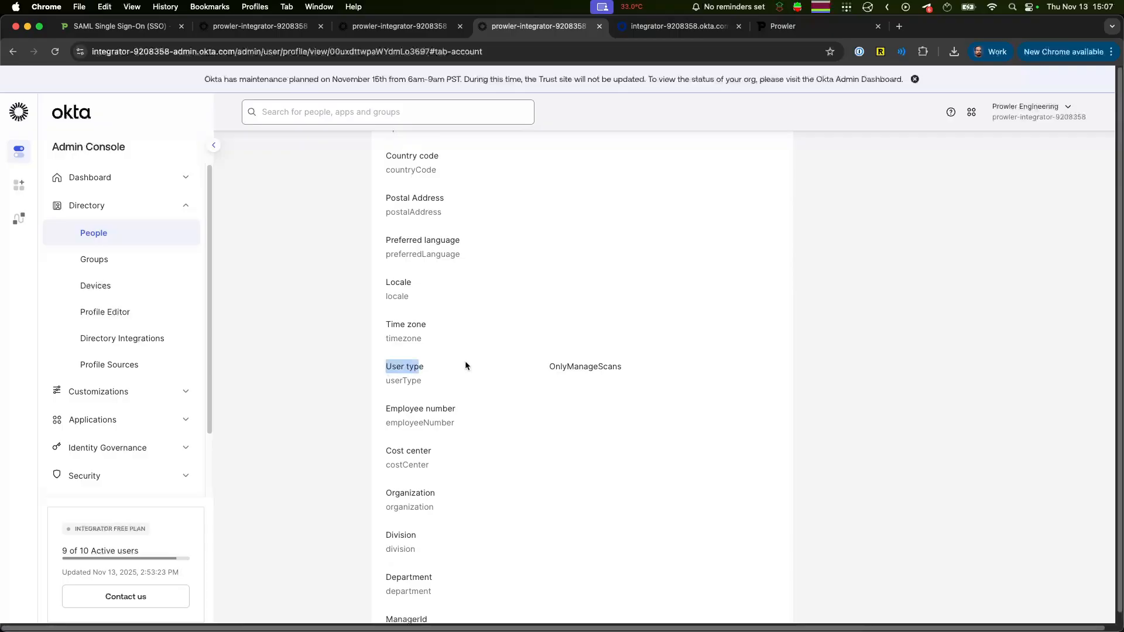
double_click(567, 364)
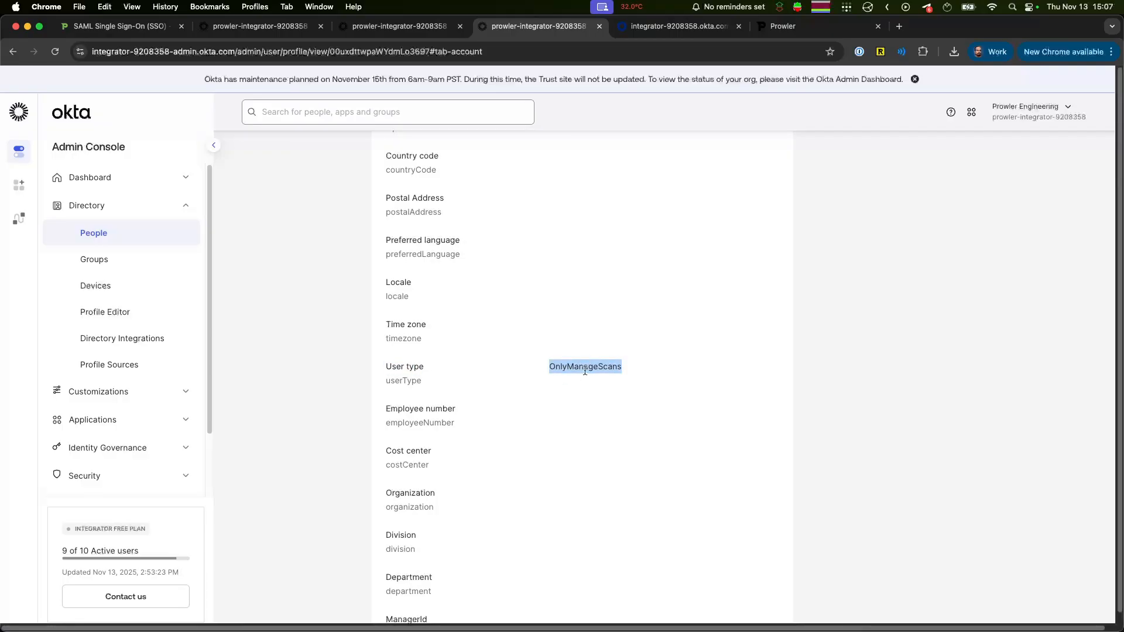
Step: Set the User type attribute in the user's Okta profile to admin and save the attributes
scroll(644, 315, up, 12)
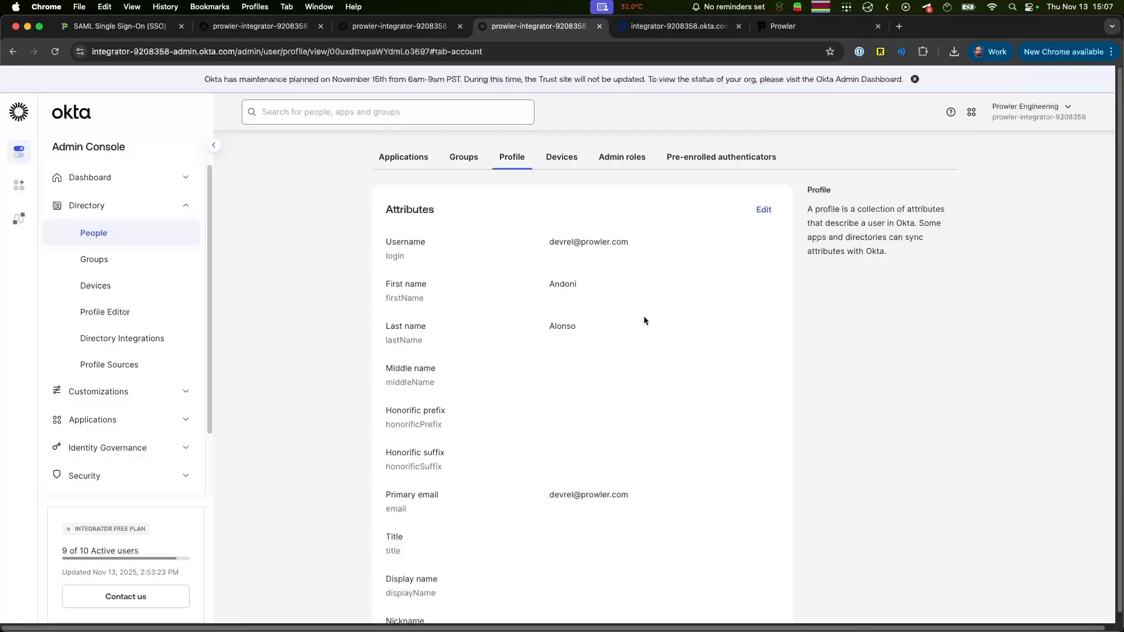
click(761, 308)
scroll(590, 388, down, 15)
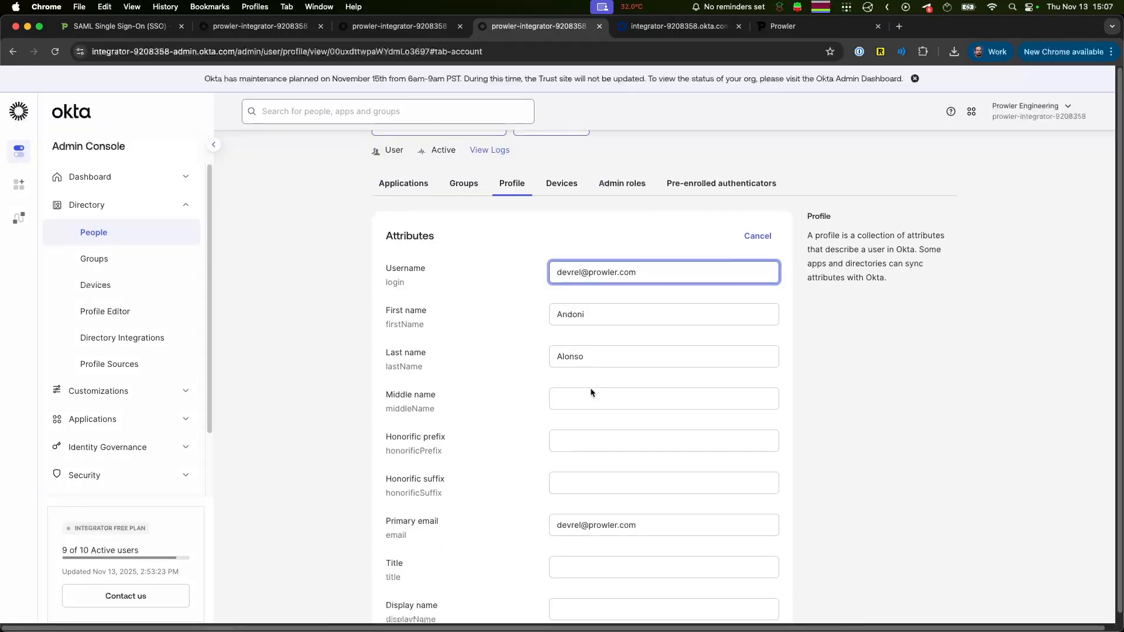
double_click(565, 160)
text(admin)
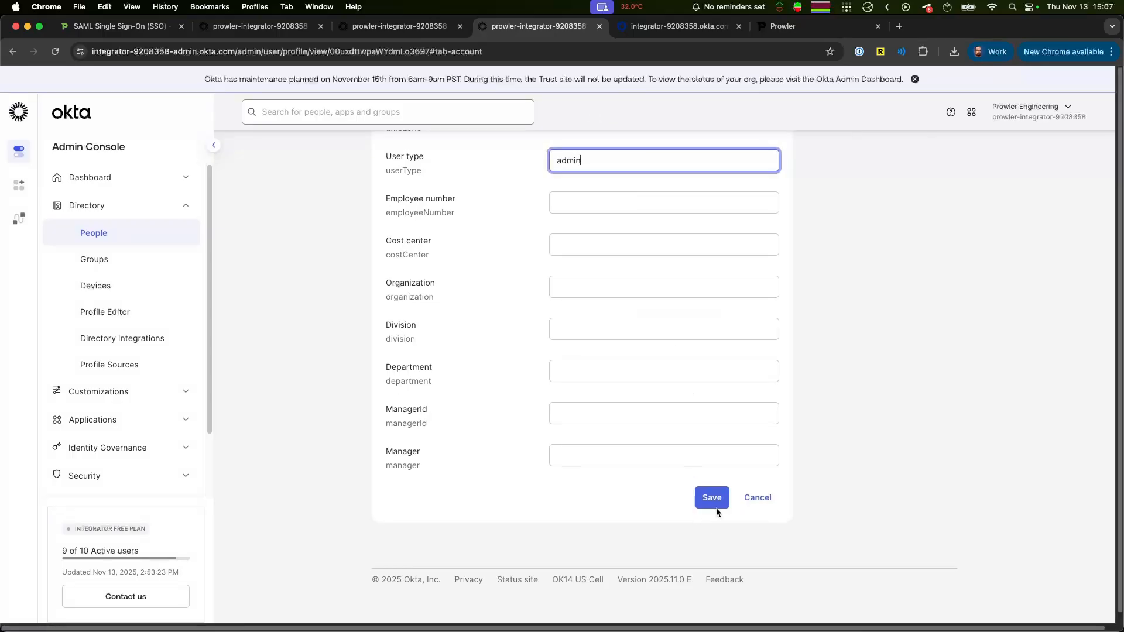
click(717, 503)
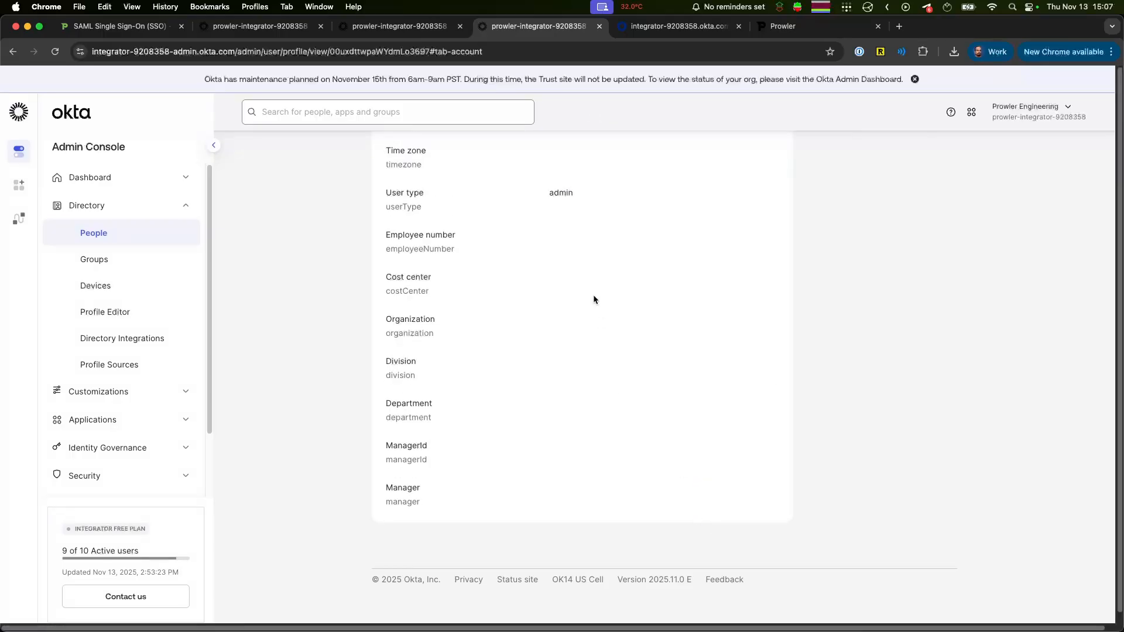
Step: Switch back to the incognito Prowler window and sign out of the account
key(ctrl+Up)
click(387, 227)
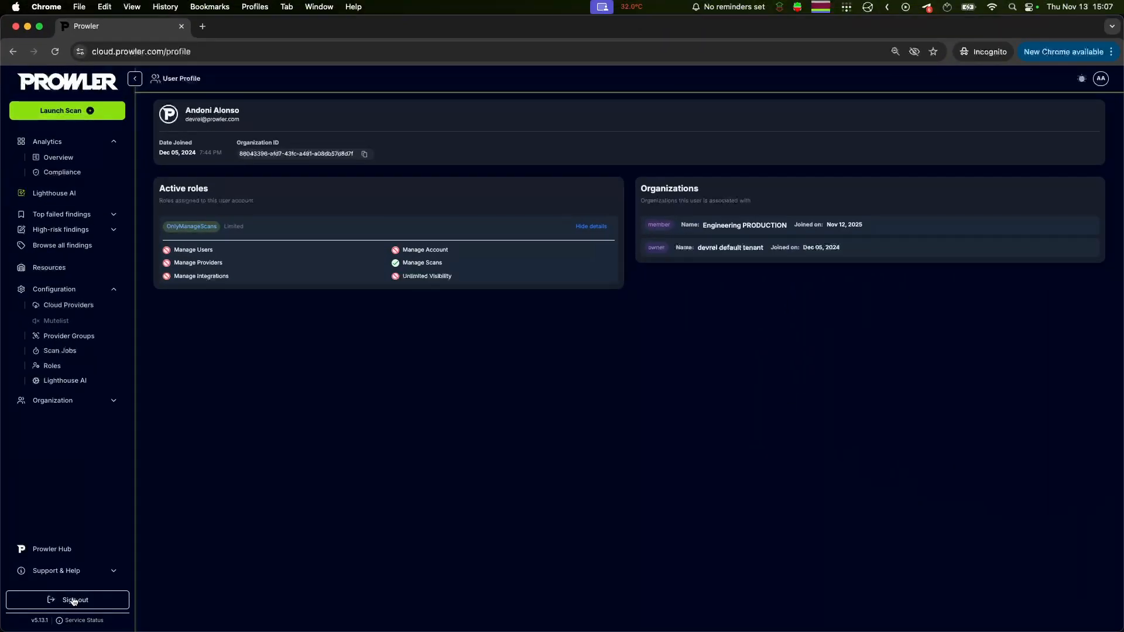
click(73, 602)
Step: Log in to Prowler again through SAML SSO with the assigned user's e-mail
click(544, 444)
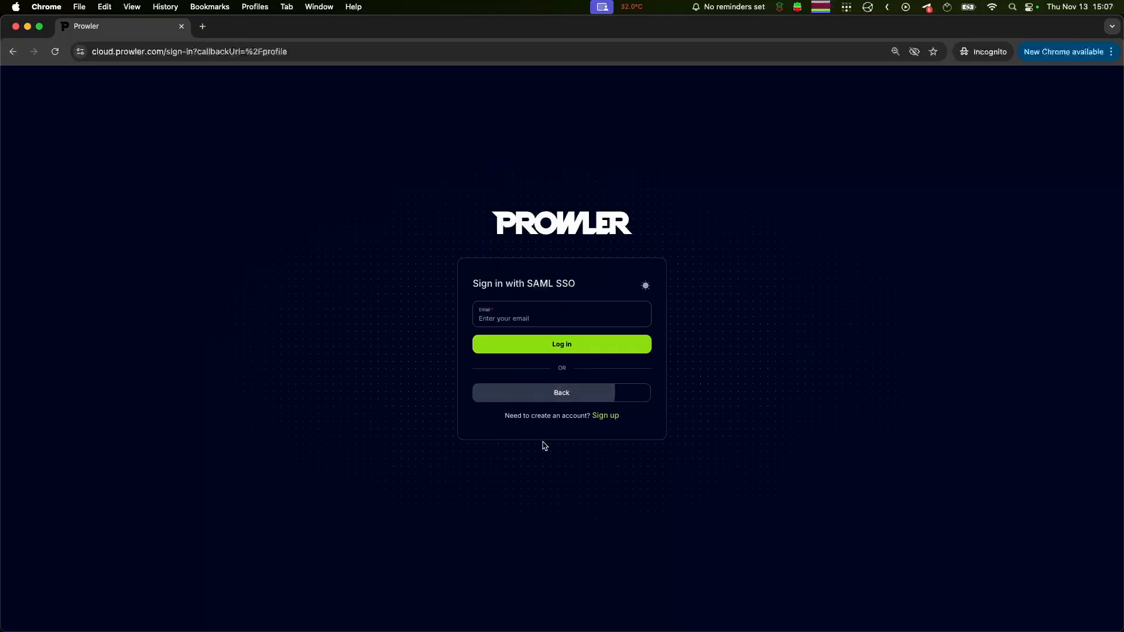
click(503, 324)
text(dev)
click(559, 371)
click(547, 346)
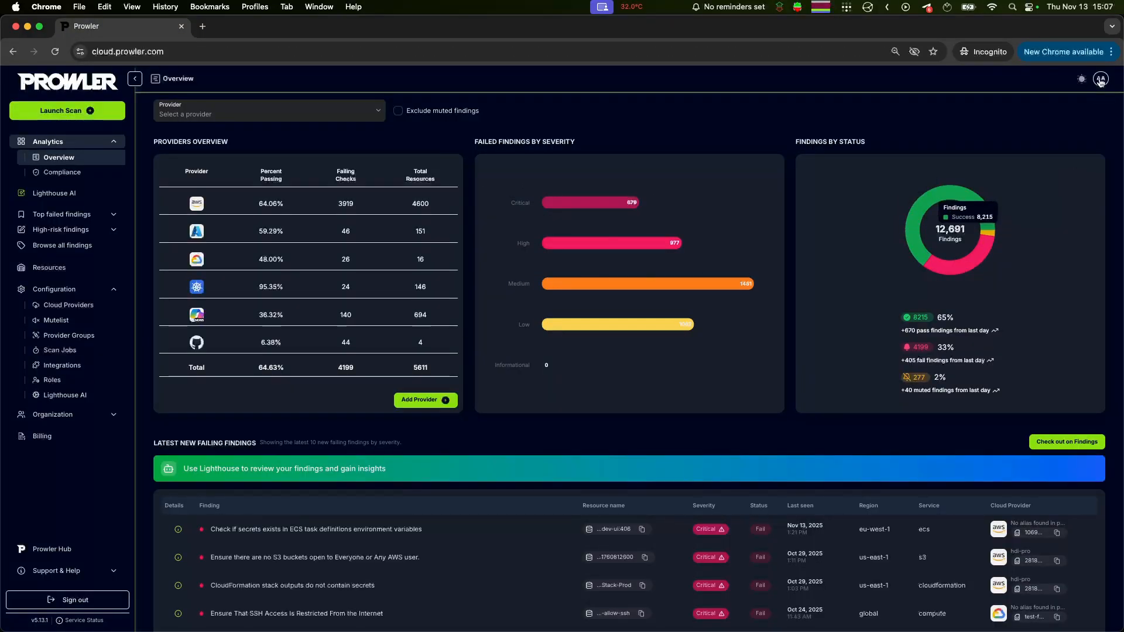
Step: Check the active role in the Prowler user profile and open the list of configured roles
click(1101, 81)
click(1034, 118)
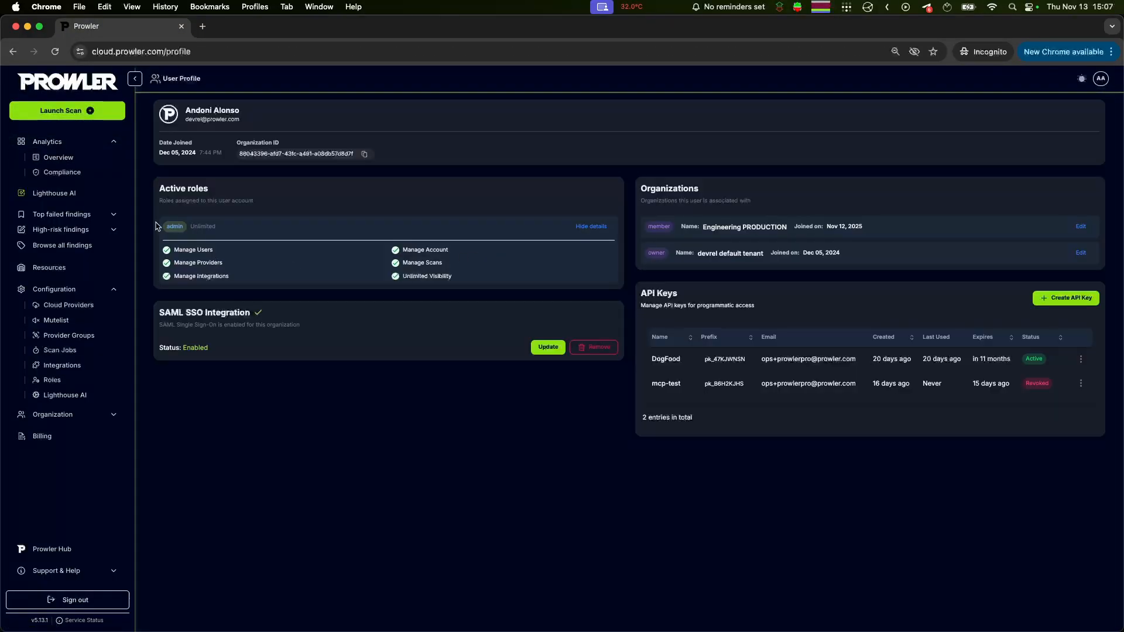
drag(166, 227, 187, 230)
click(48, 382)
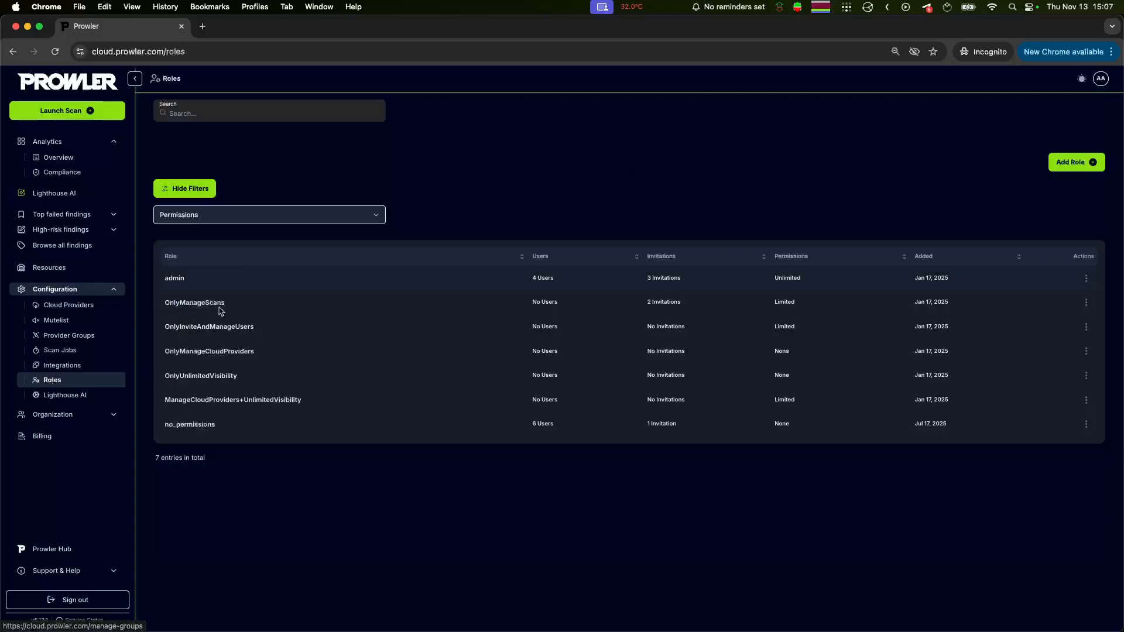